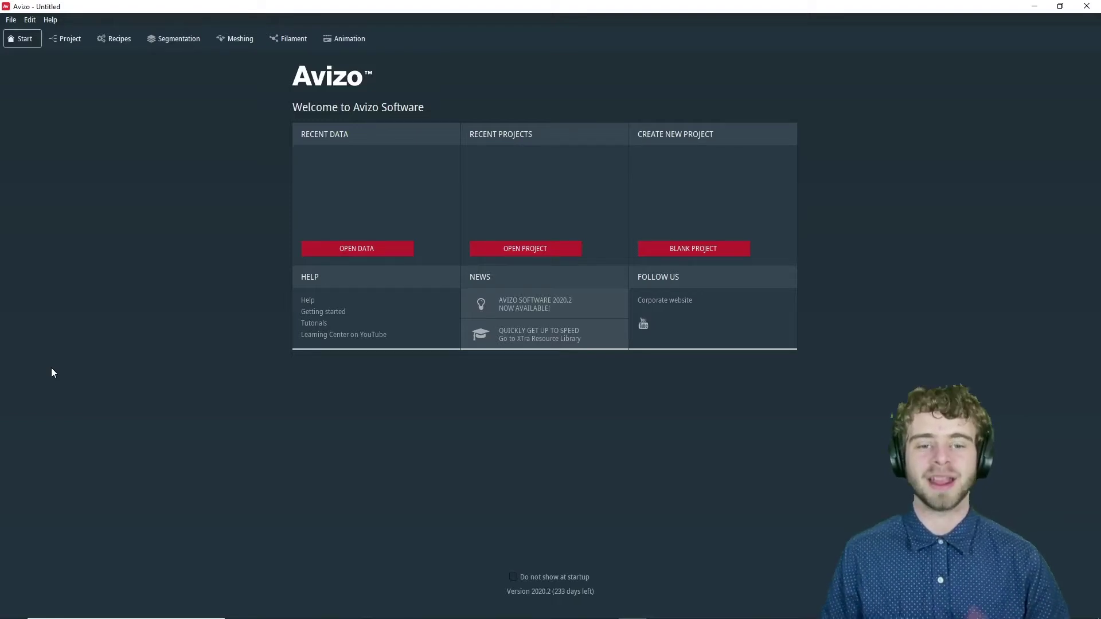
Open data\tutorials\chocolate-bar.am from the tutorials folder.
click(367, 250)
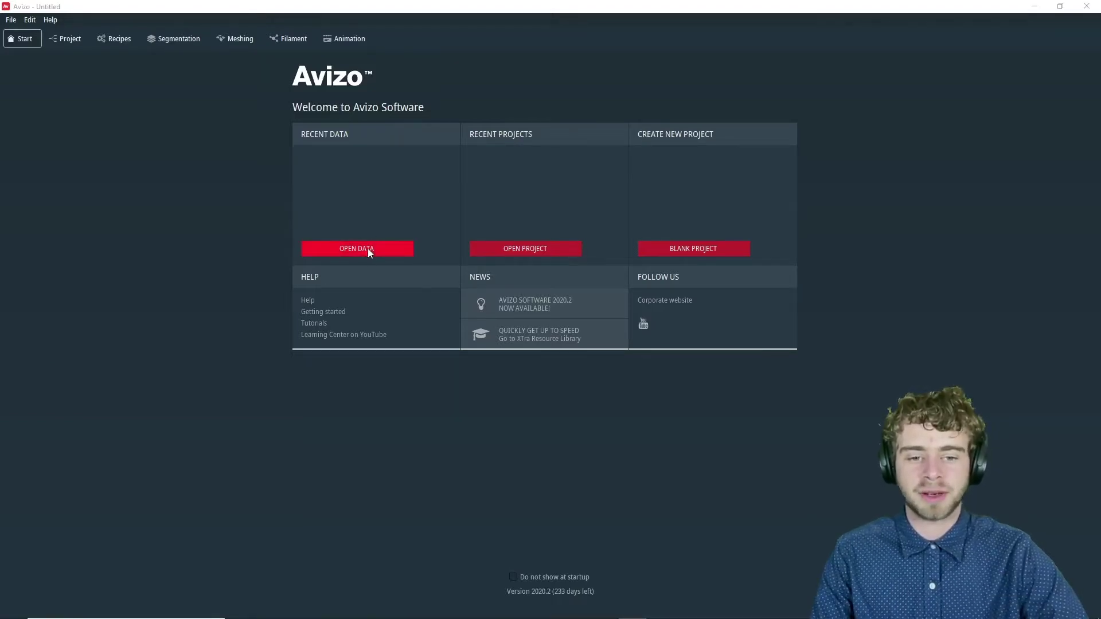
scroll(246, 226, down, 1)
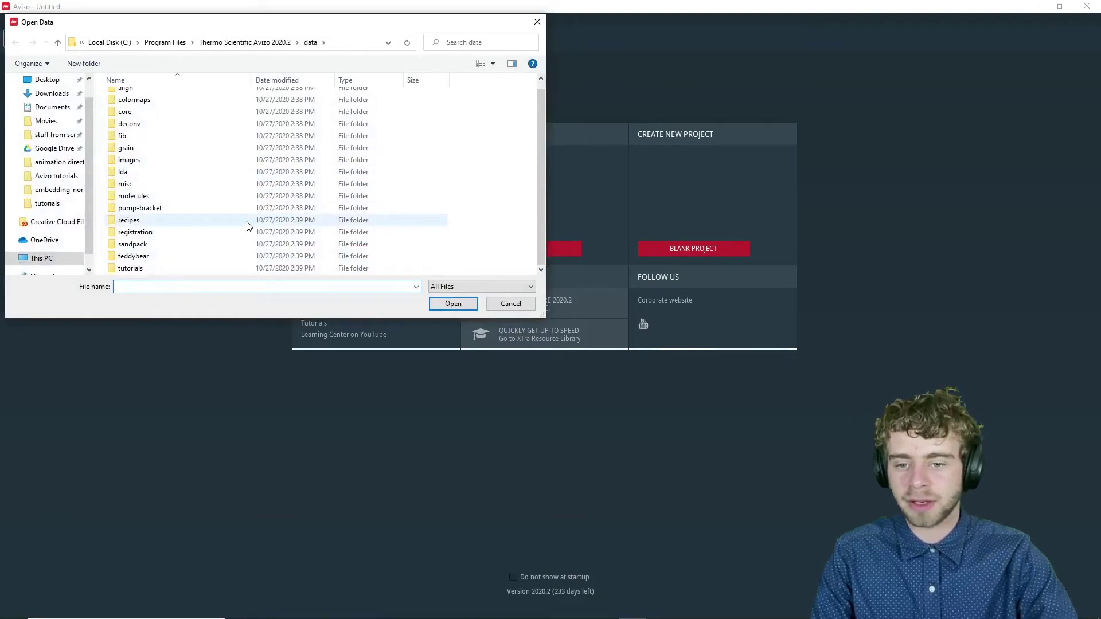
double_click(236, 268)
scroll(244, 229, down, 3)
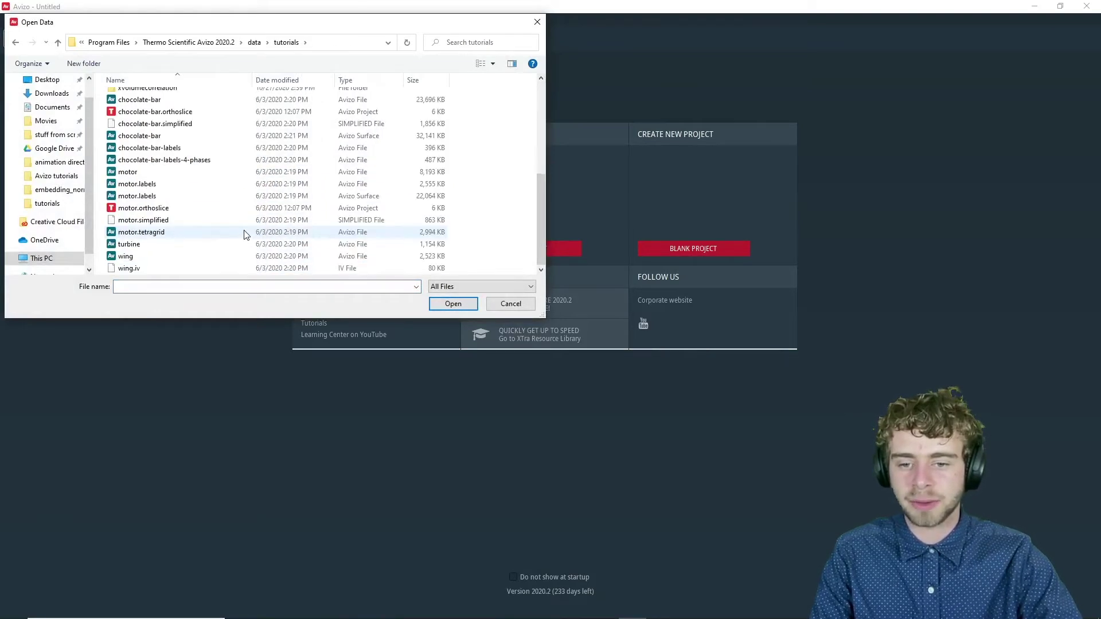
scroll(244, 217, up, 1)
double_click(243, 129)
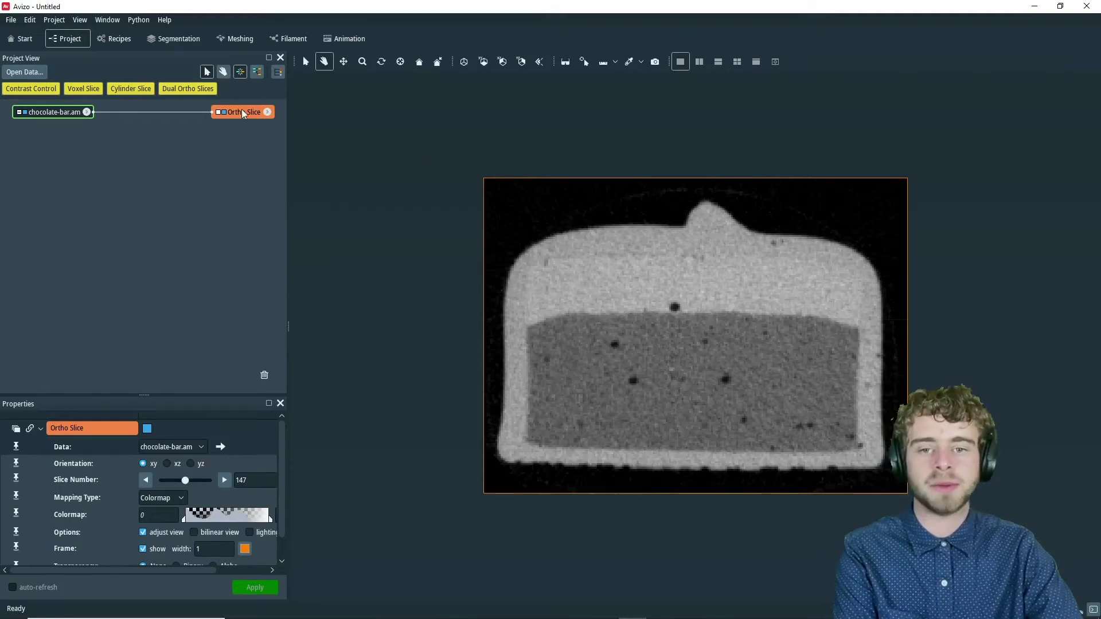
Delete the automatic Ortho Slice and add a Volume Rendering of chocolate-bar.am.
key(Delete)
click(36, 113)
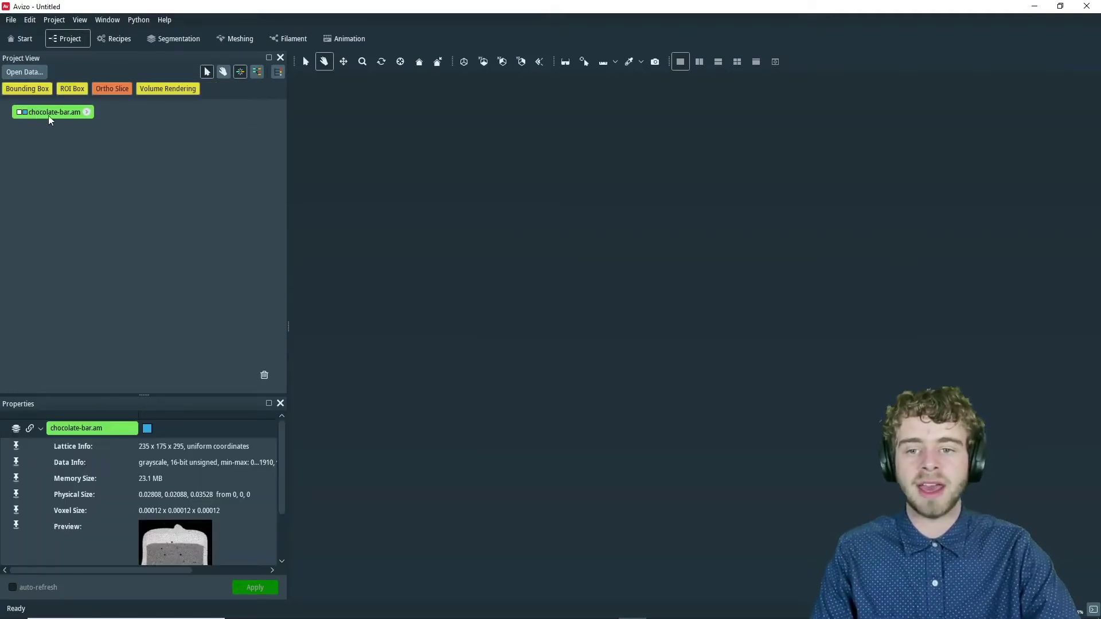
click(180, 91)
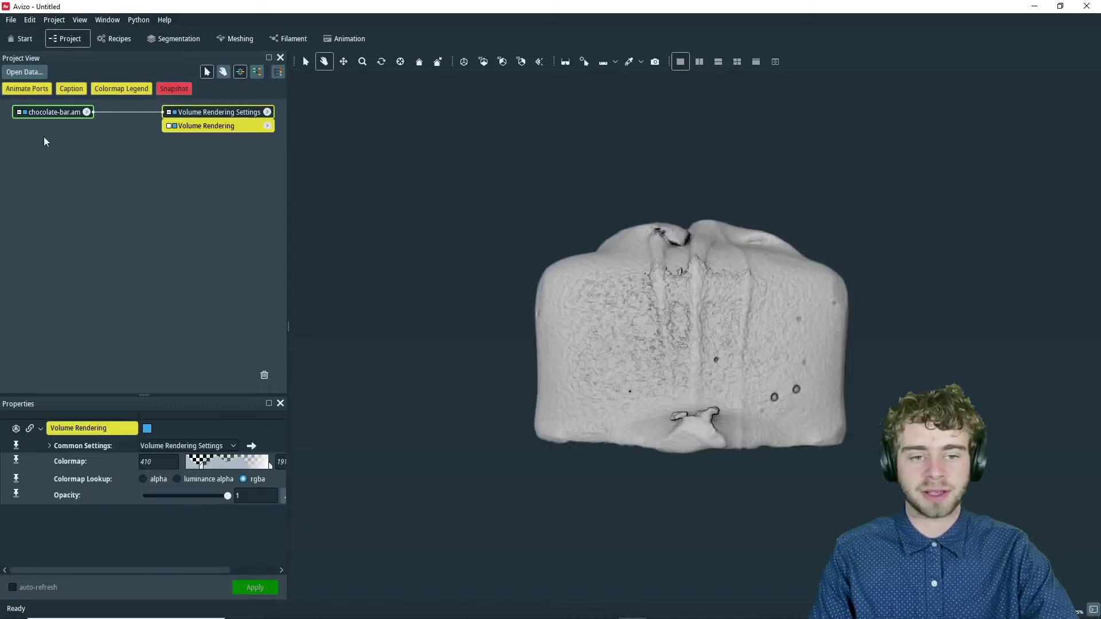
click(58, 112)
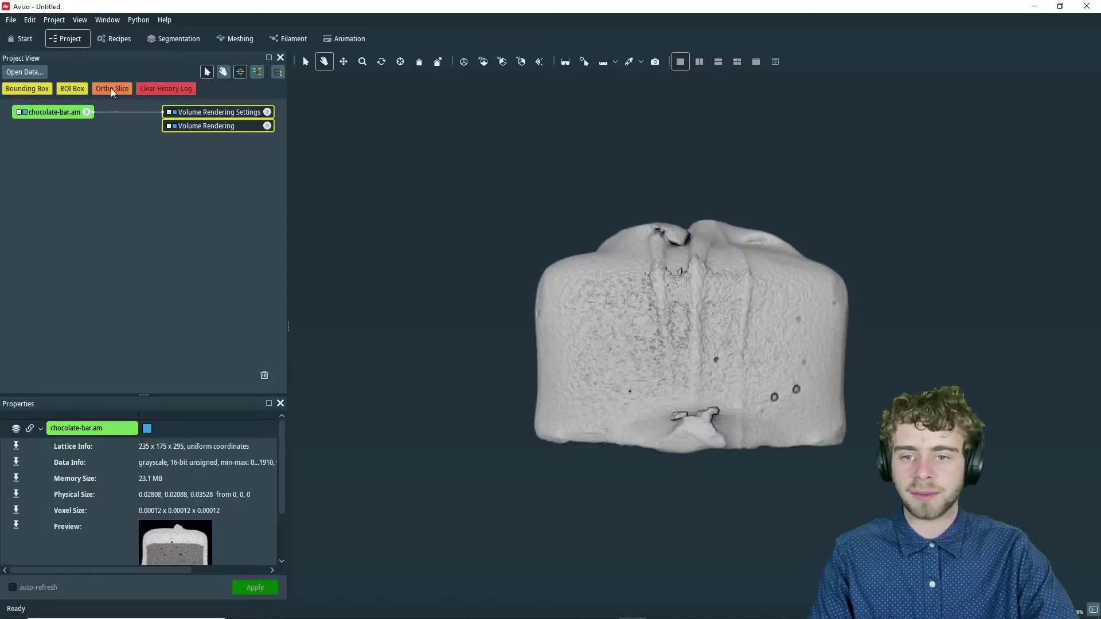
Attach an Isosurface module to chocolate-bar.am, apply it at threshold 410, and rotate the view.
right_click(64, 112)
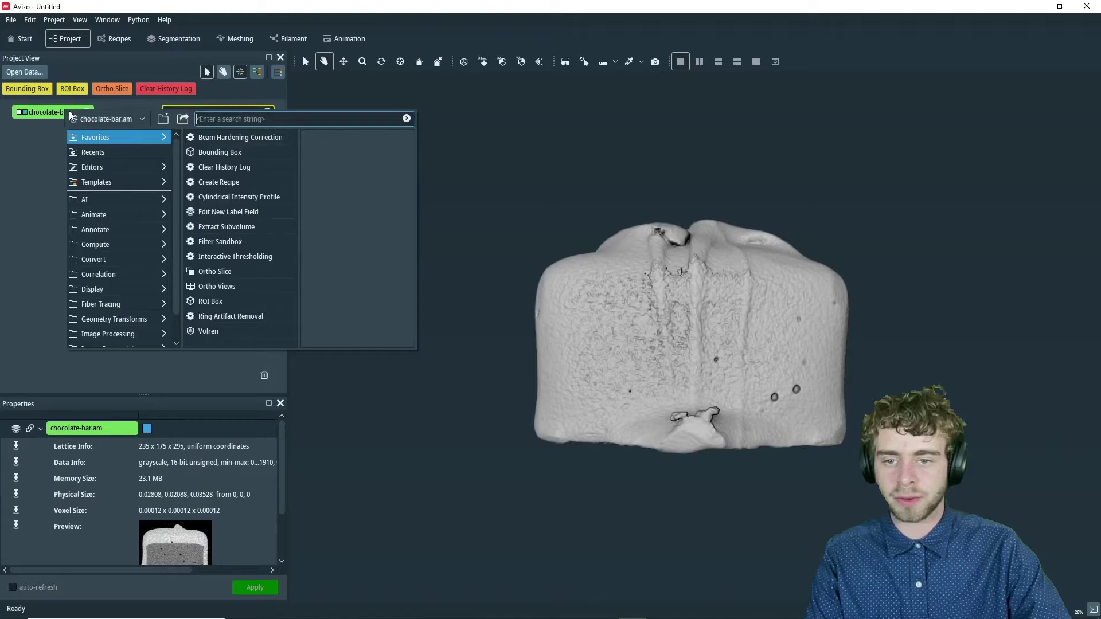
text(iso)
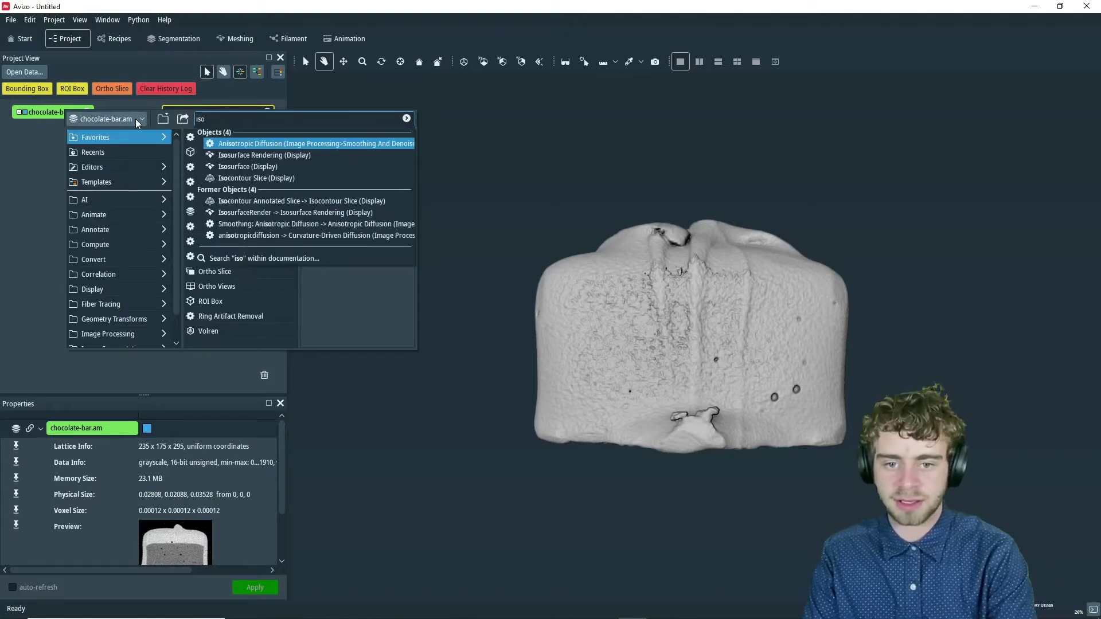
key(Down)
key(Down)
key(Return)
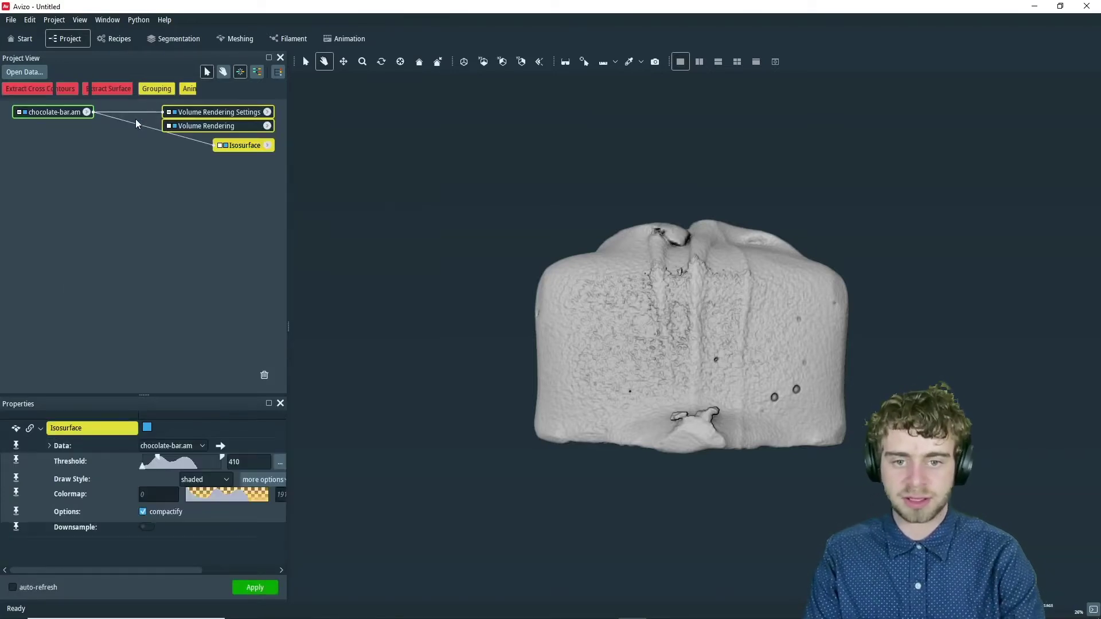
drag(243, 150, 224, 179)
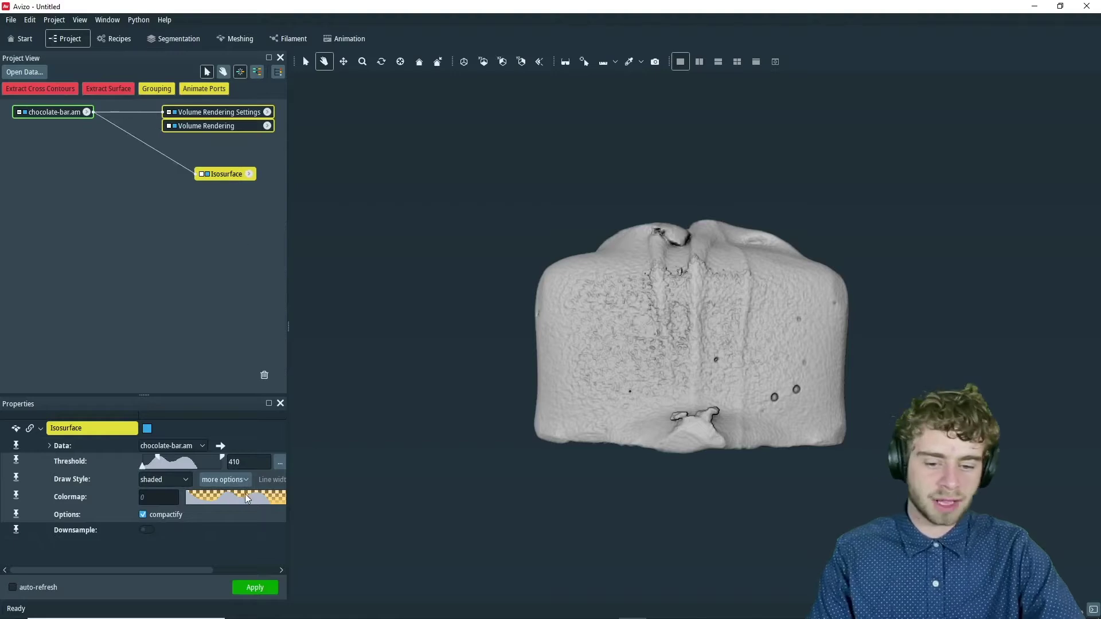
click(256, 588)
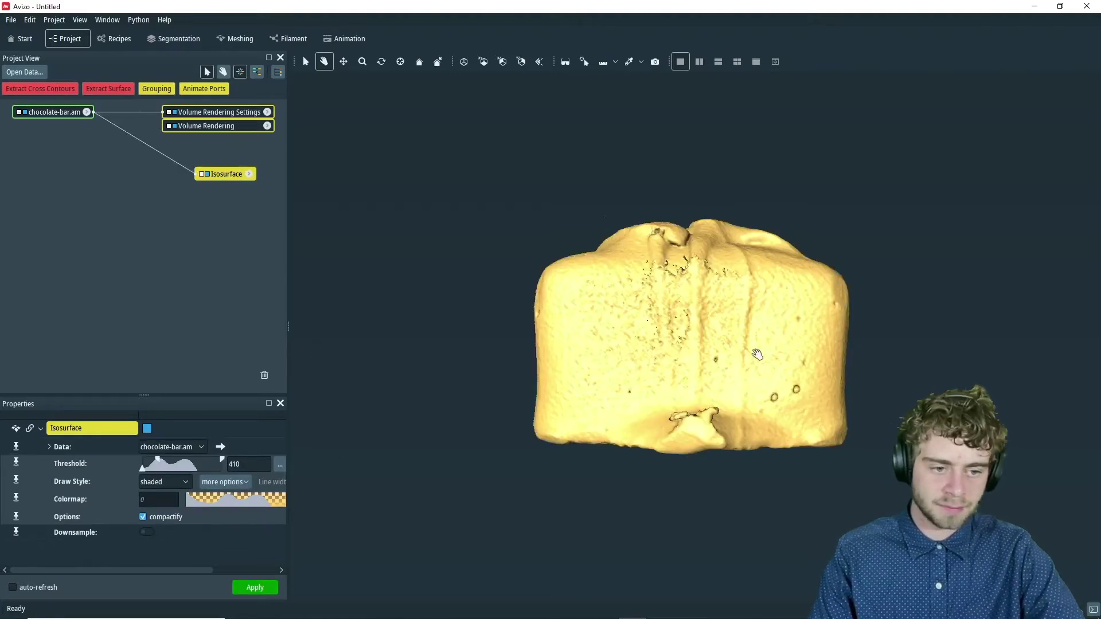
drag(412, 384, 351, 394)
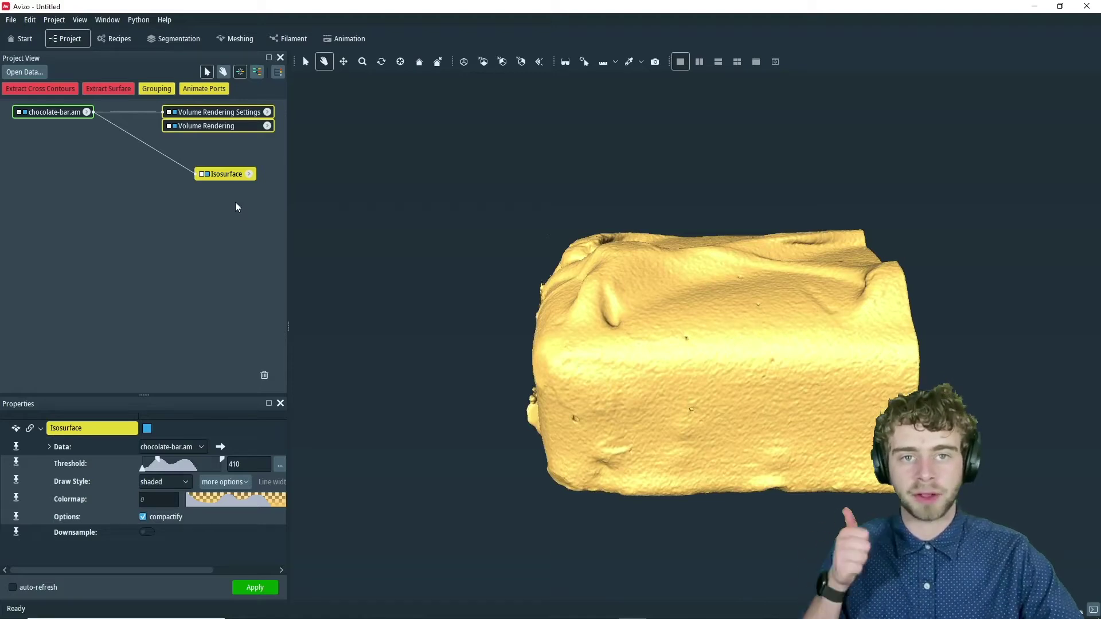
drag(228, 174, 230, 147)
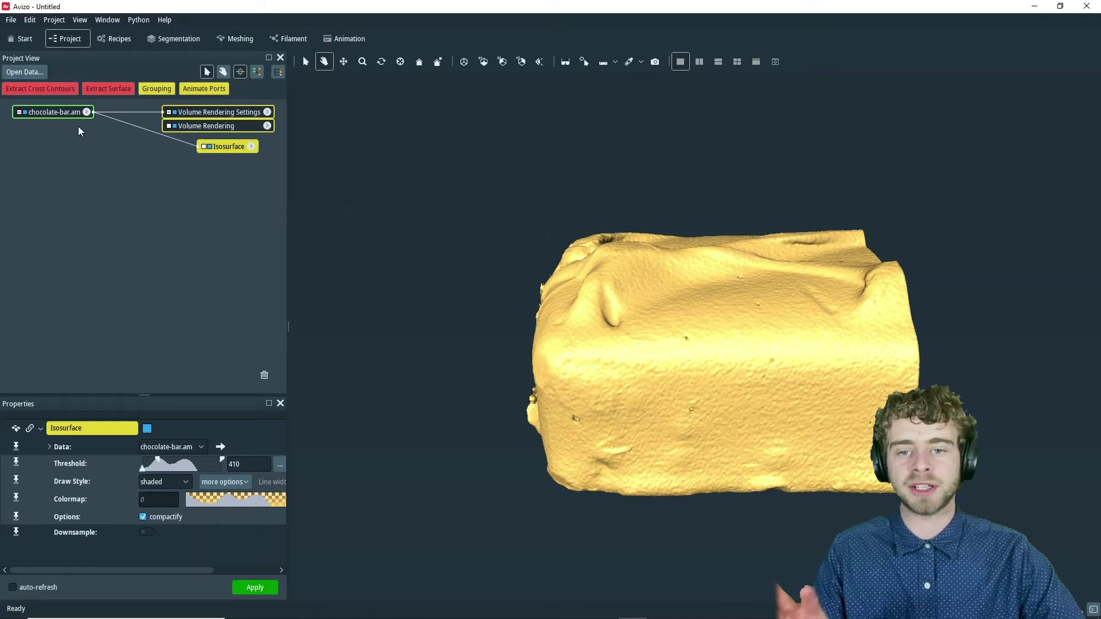
Attach a Bounding Box module to chocolate-bar.am.
right_click(51, 112)
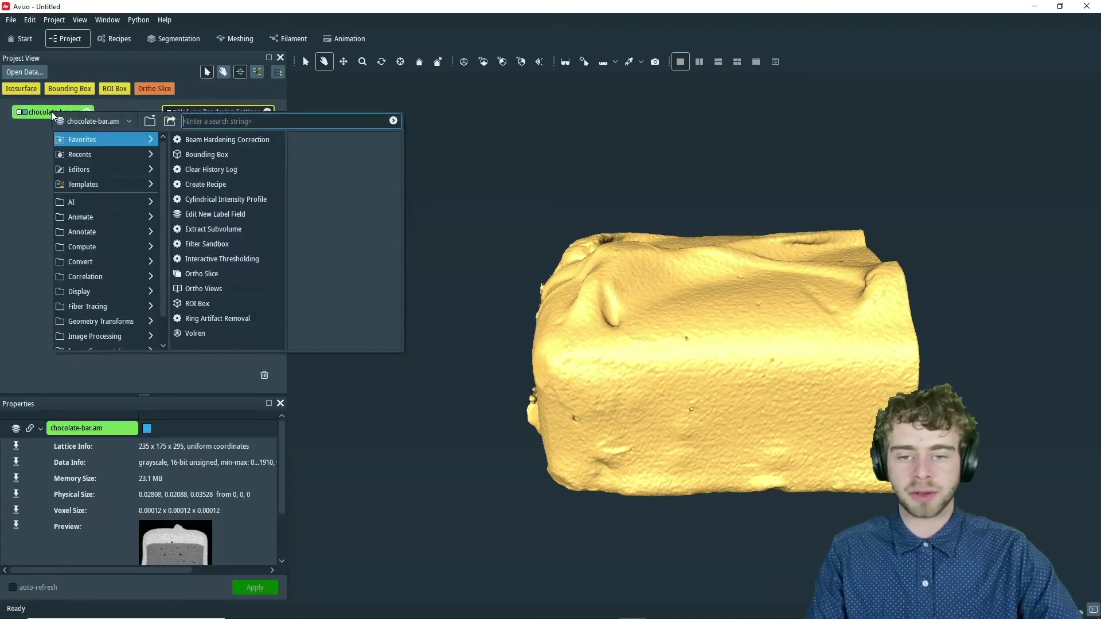
text(bound)
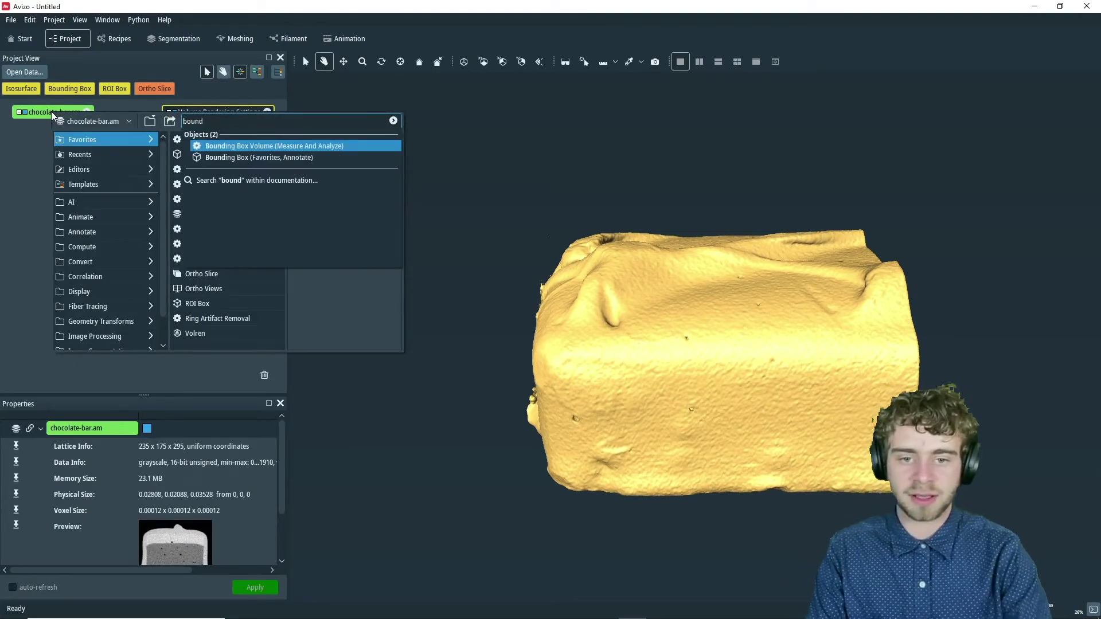
key(Down)
key(Return)
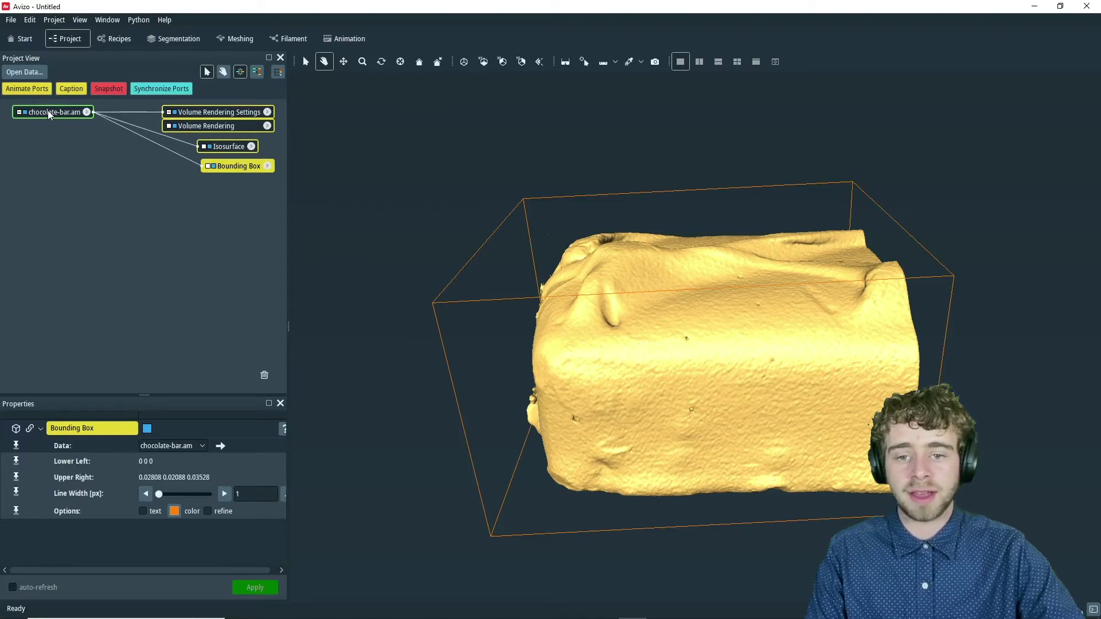
Attach two Clipping Plane modules to chocolate-bar.am.
right_click(48, 112)
text(clip)
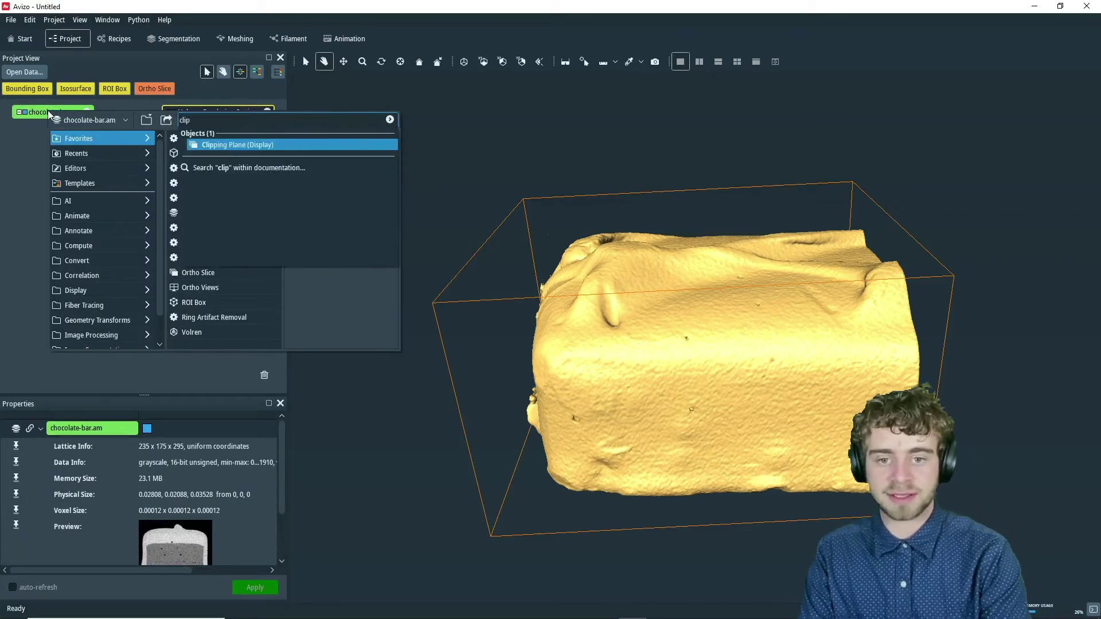
key(Return)
right_click(48, 113)
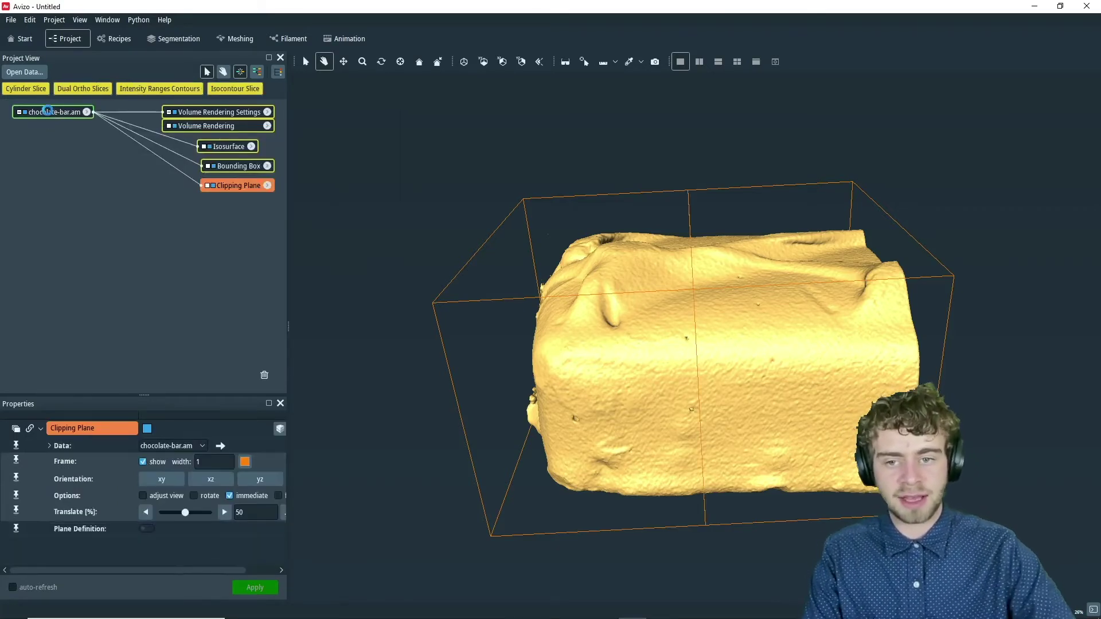
text(clip)
key(Return)
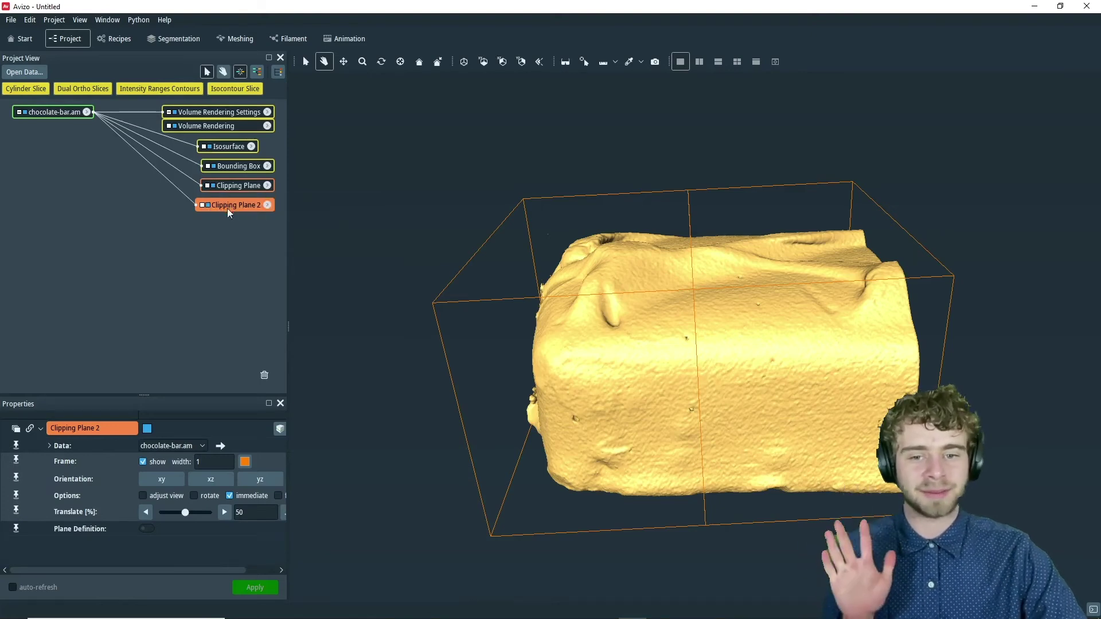
Review the Clipping Plane and Volume Rendering settings, then hide the yellow Isosurface.
click(243, 186)
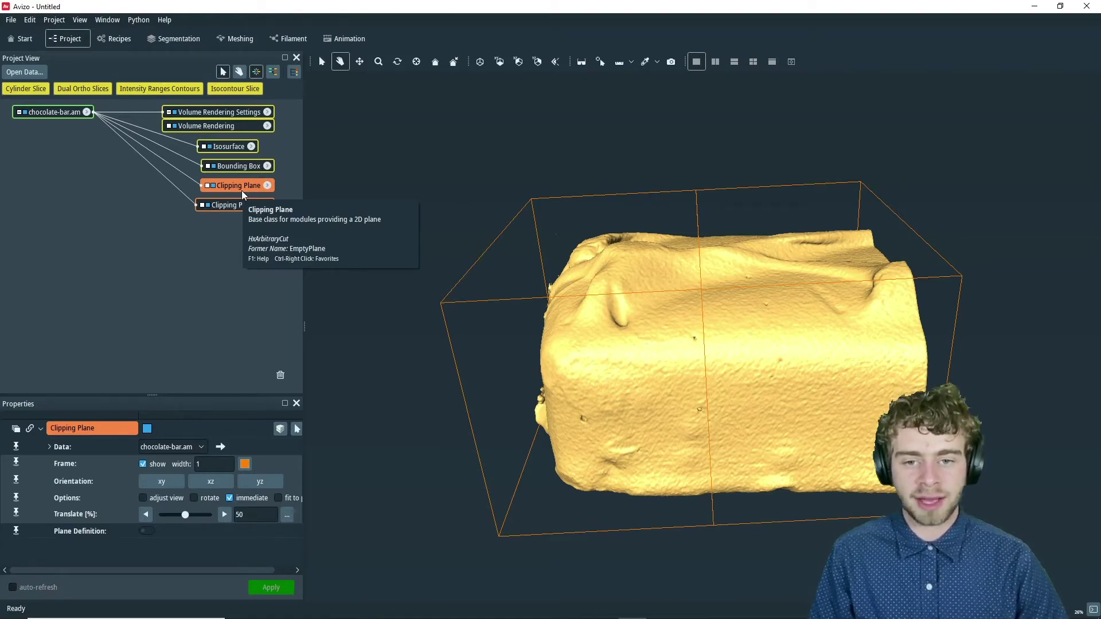
click(221, 115)
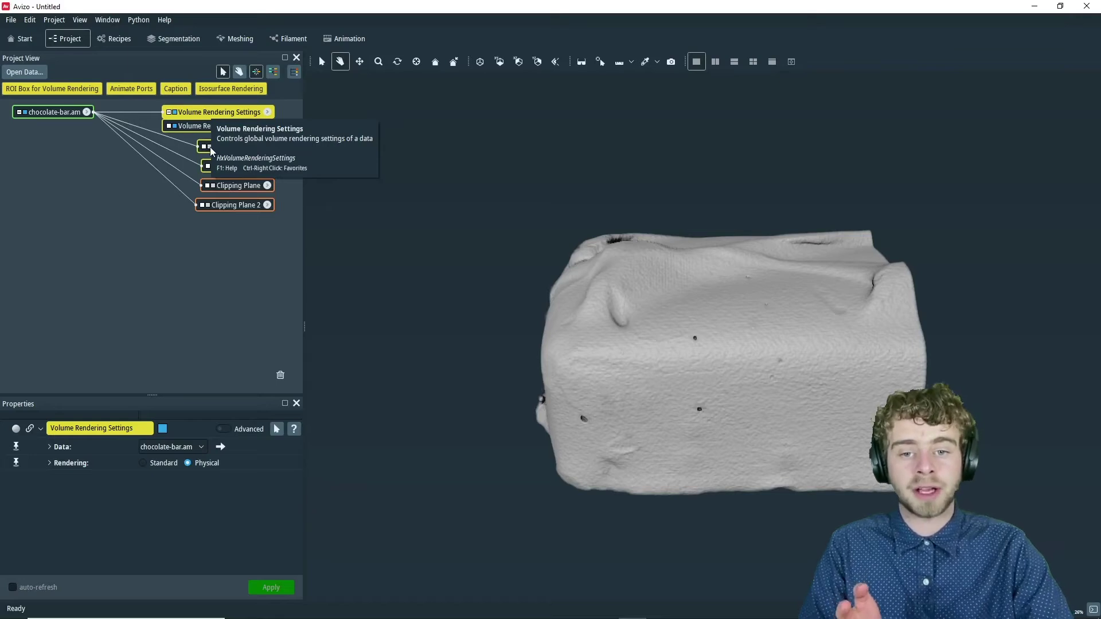
click(210, 148)
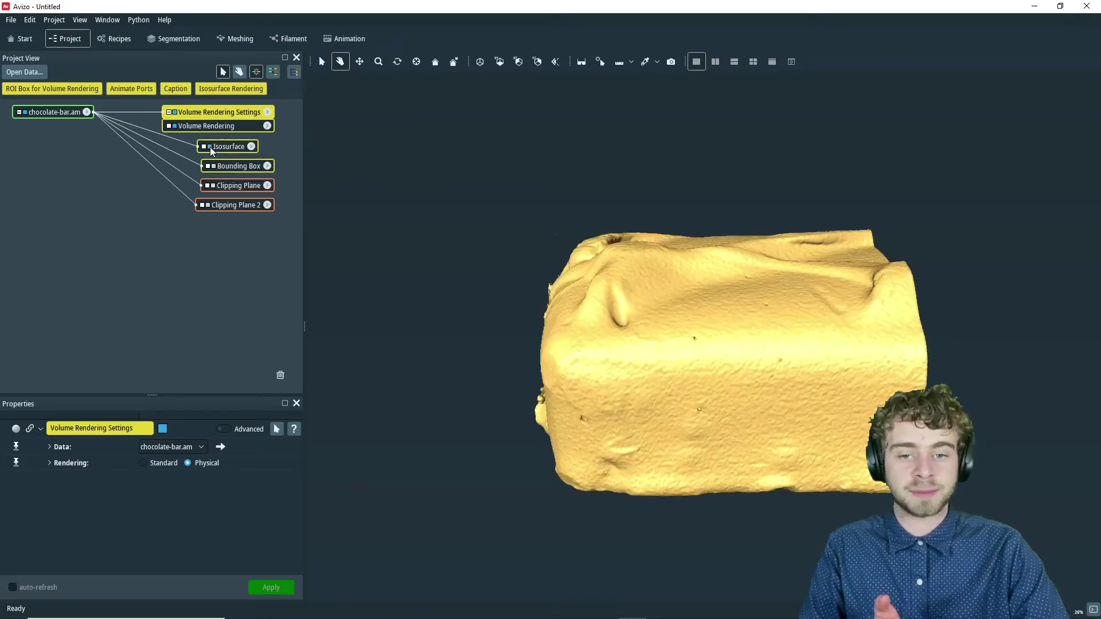
click(210, 148)
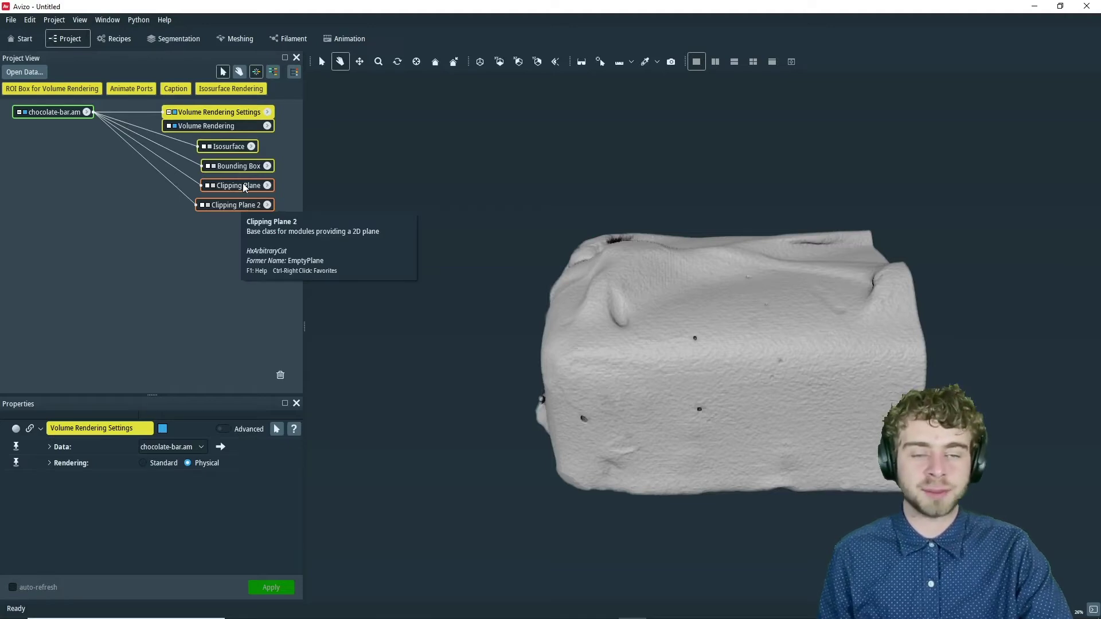
Clip the volume rendering with the first Clipping Plane.
click(243, 184)
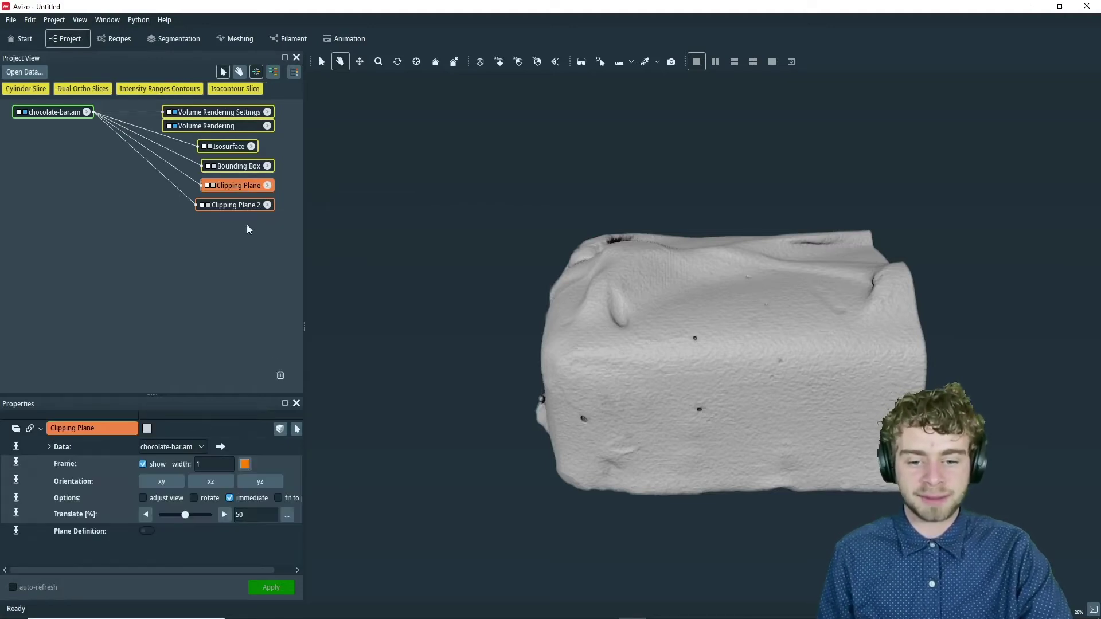
click(280, 429)
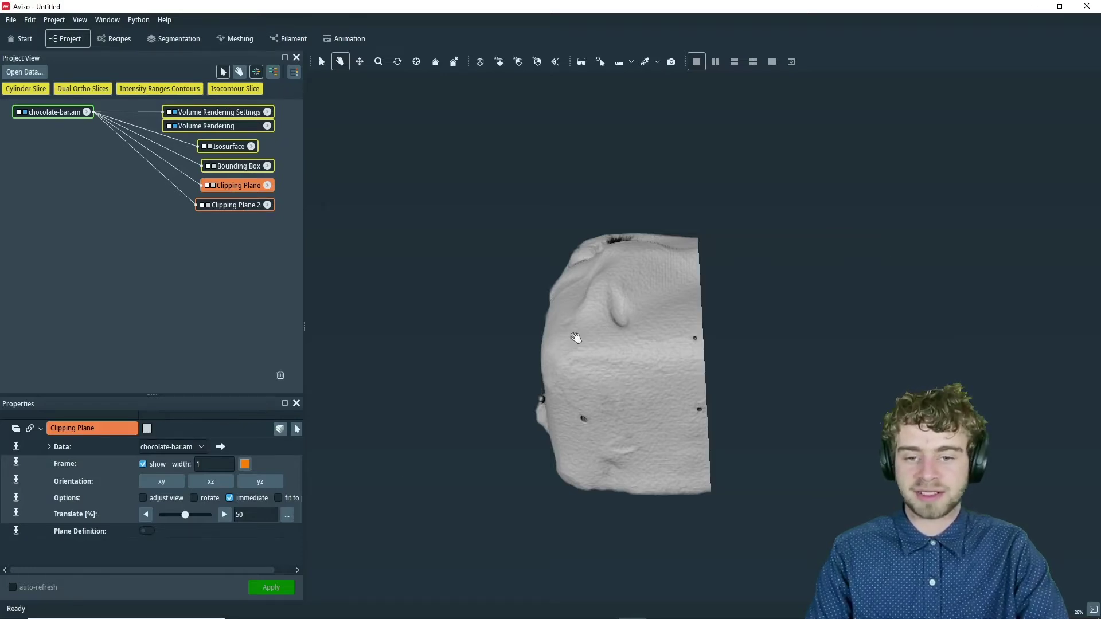
click(223, 147)
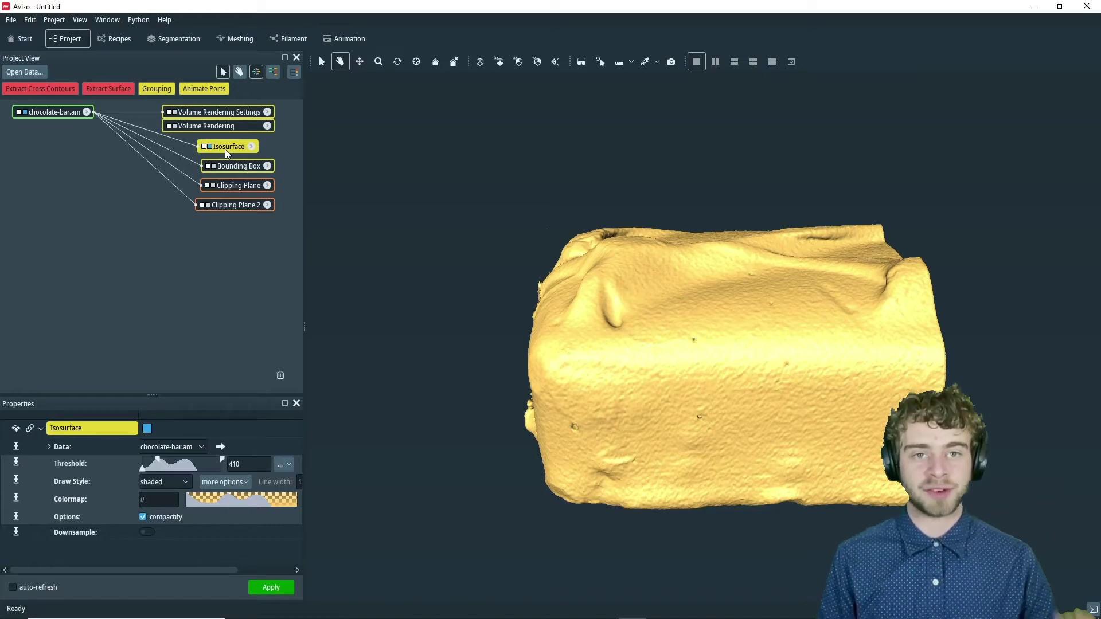
Clip the Isosurface with Clipping Plane 2 and flip which half is kept.
click(235, 206)
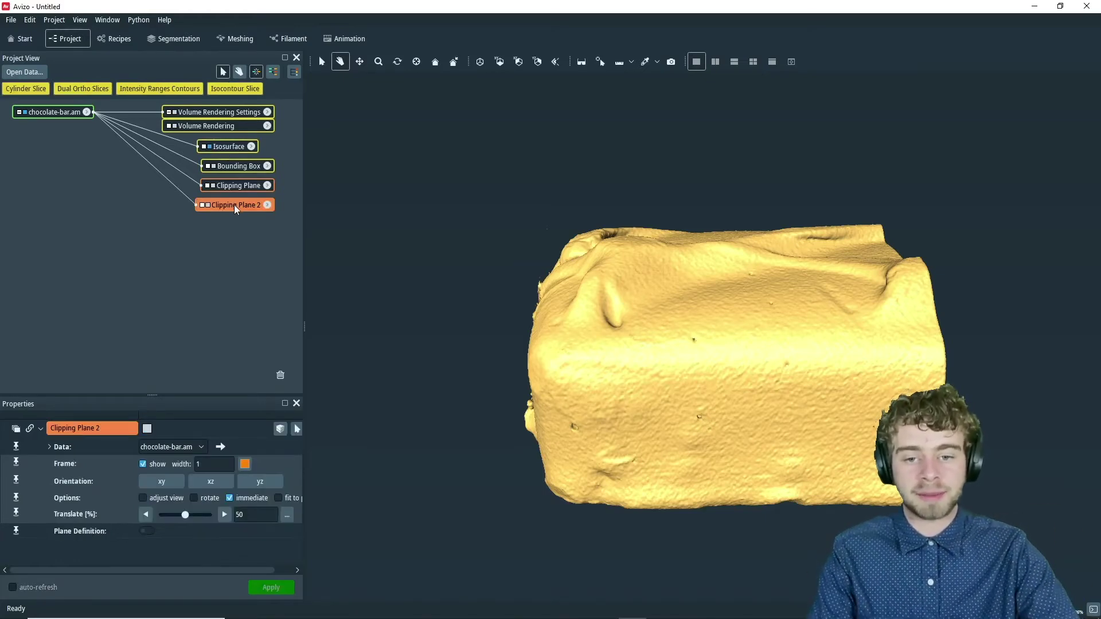
click(280, 429)
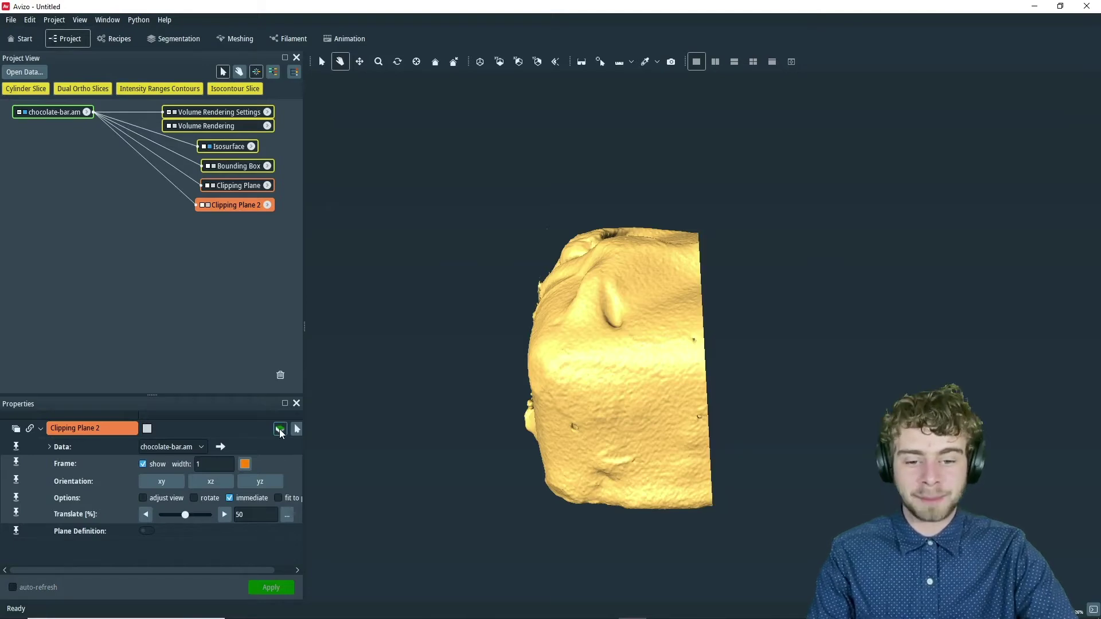
click(280, 430)
click(280, 430)
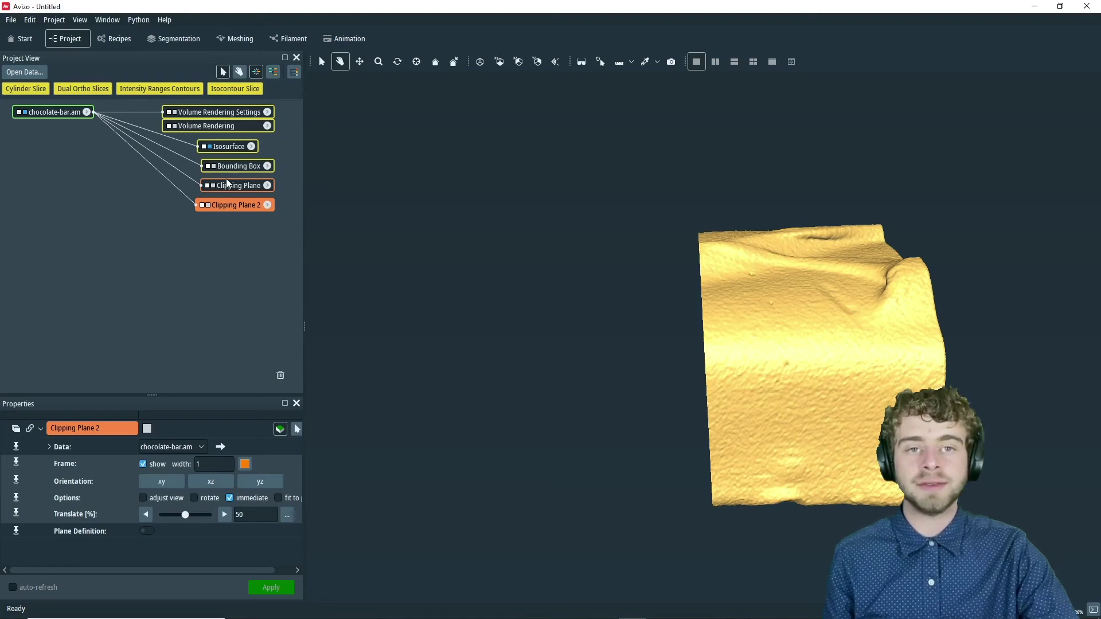
Show the volume rendering, bounding box and both plane frames, and move Clipping Plane 2 to 70.65%.
click(174, 126)
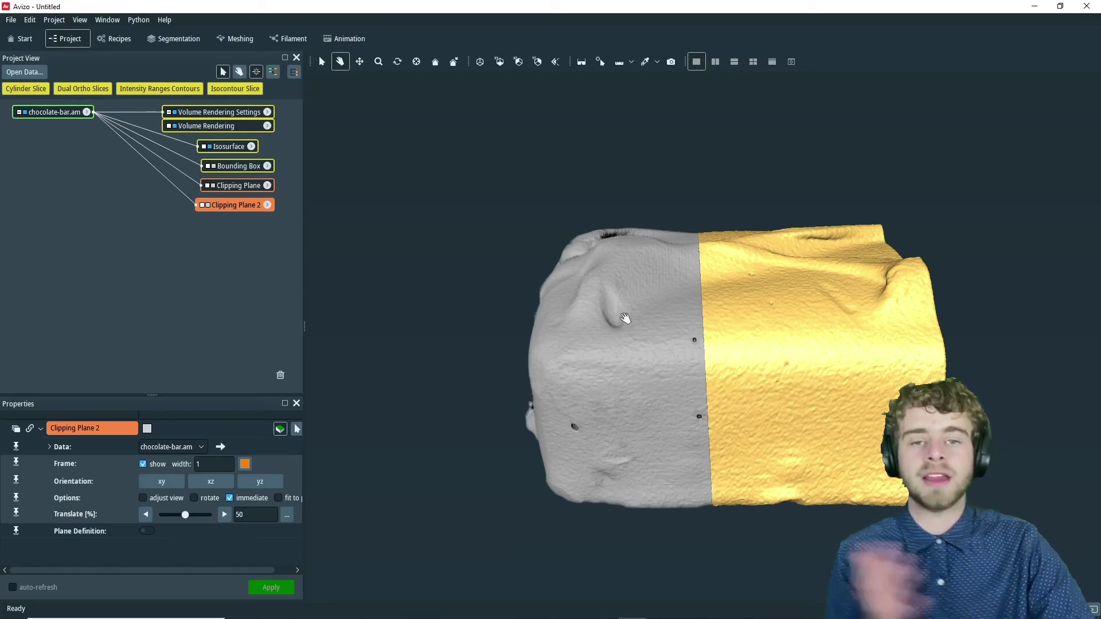
click(214, 165)
click(213, 187)
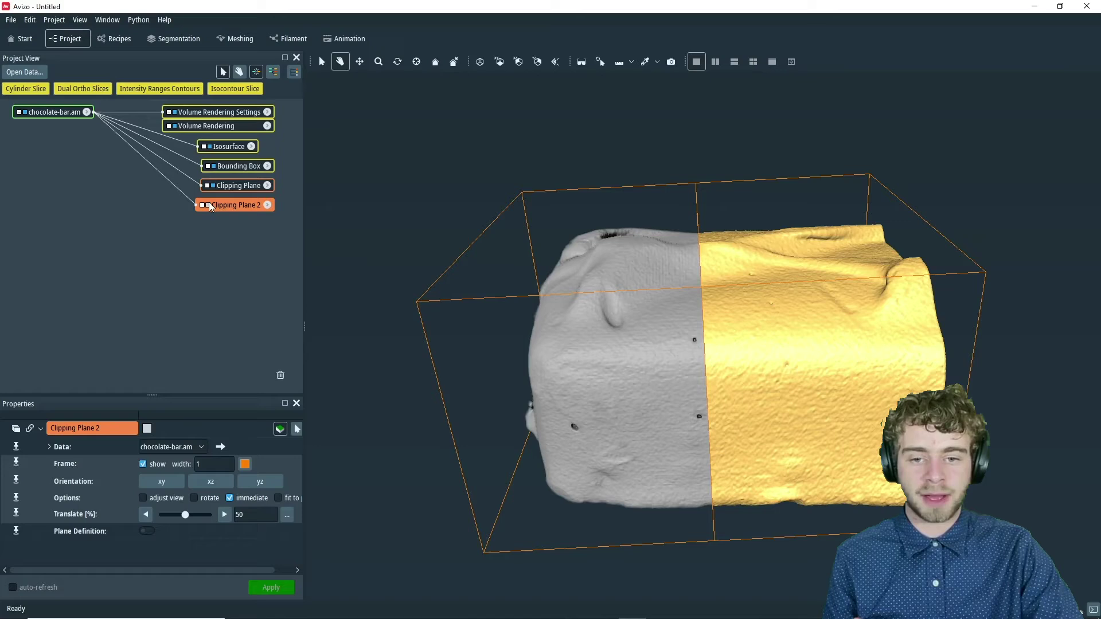
click(207, 205)
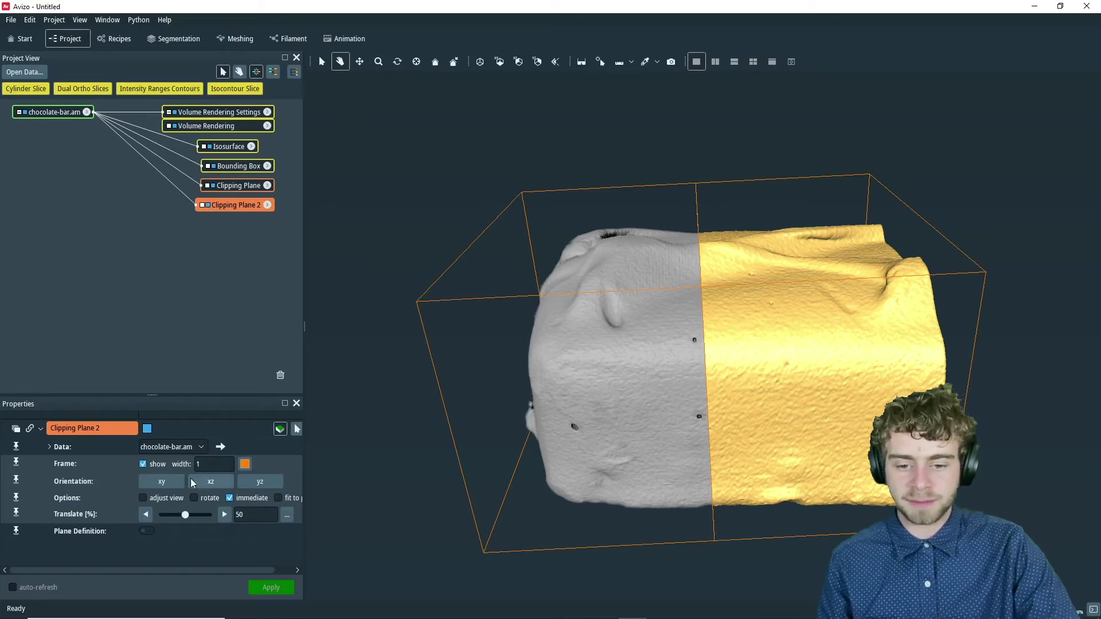
mouse_move(183, 517)
mouse_down()
mouse_move(199, 508)
mouse_move(167, 518)
mouse_move(194, 527)
mouse_up()
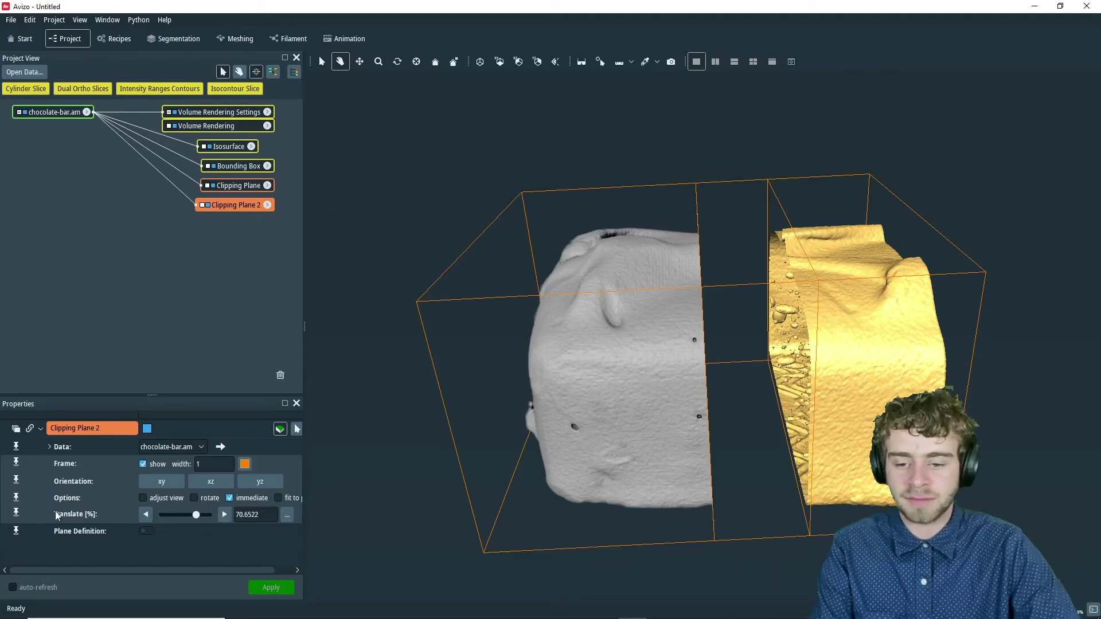
Link Clipping Plane 2's Translate to Clipping Plane, then slide the linked planes to 4.35%.
click(30, 428)
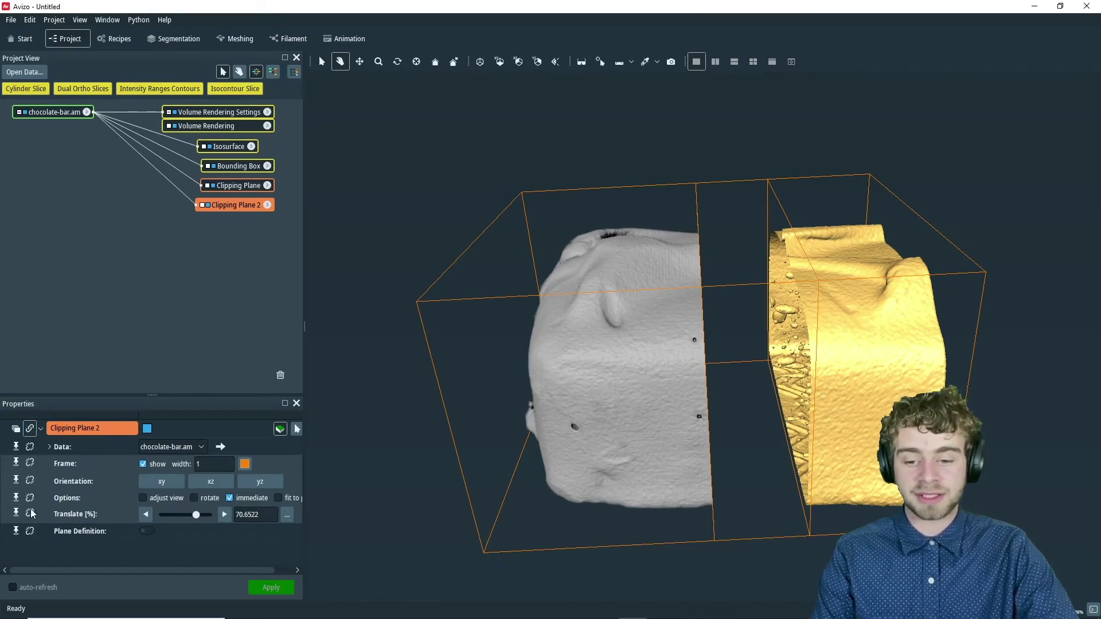
drag(34, 521, 246, 190)
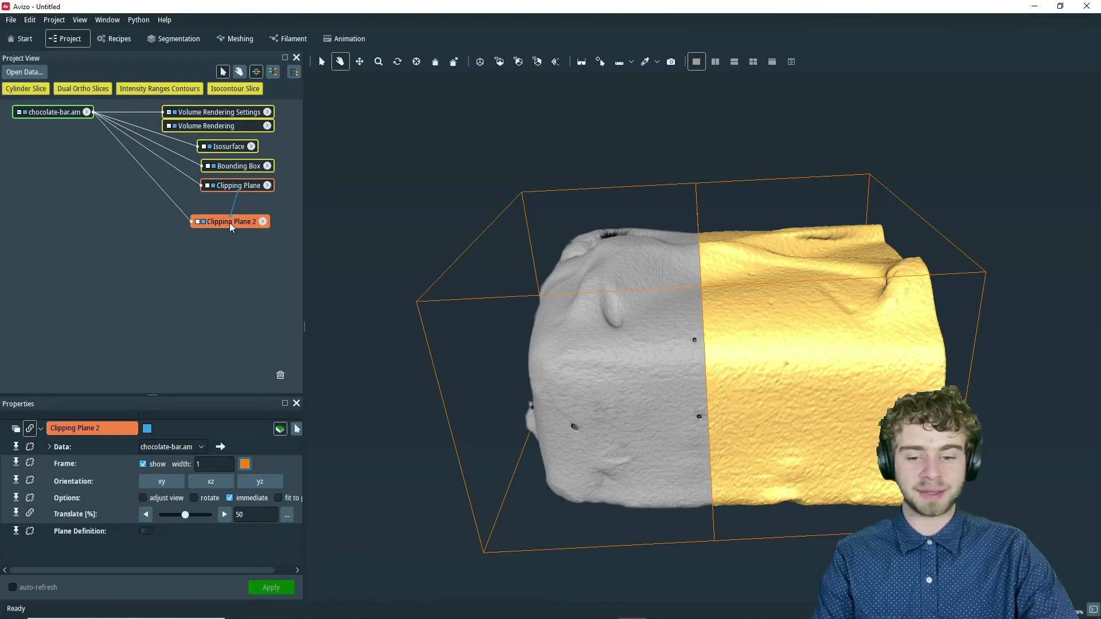
click(31, 514)
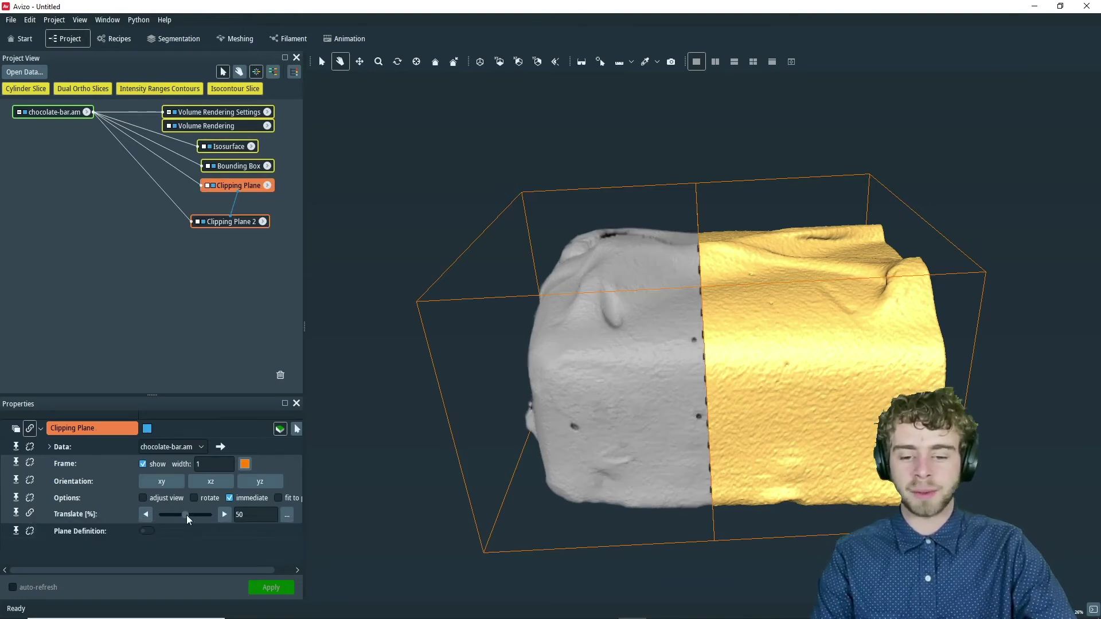
drag(187, 515, 163, 521)
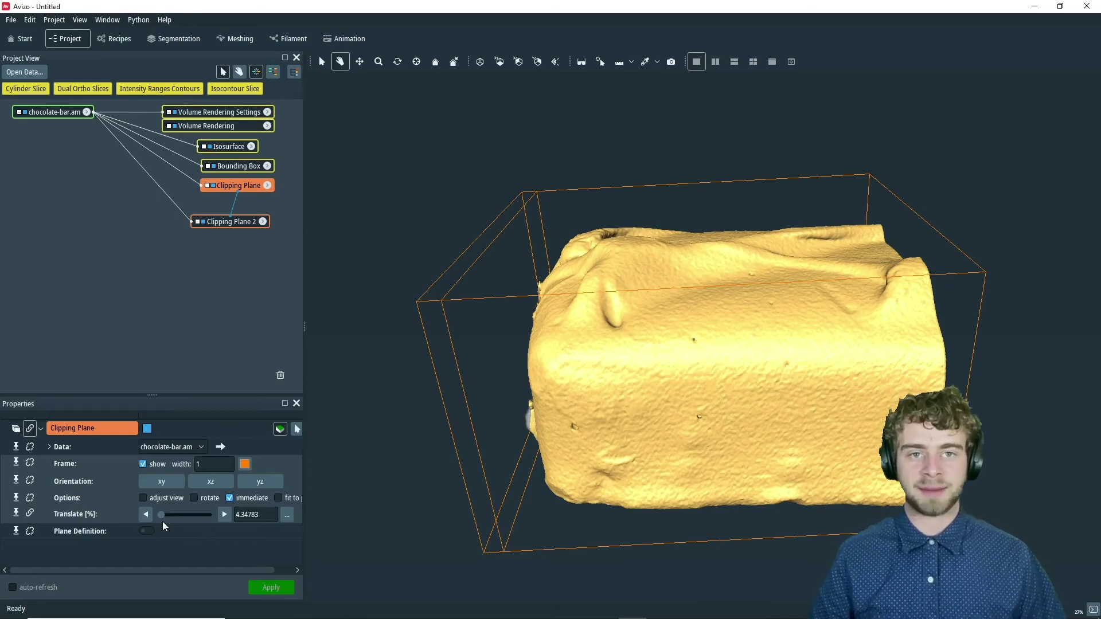
In the Animation workspace, shorten the timeline and rename the animation ClippingPlane.
click(355, 43)
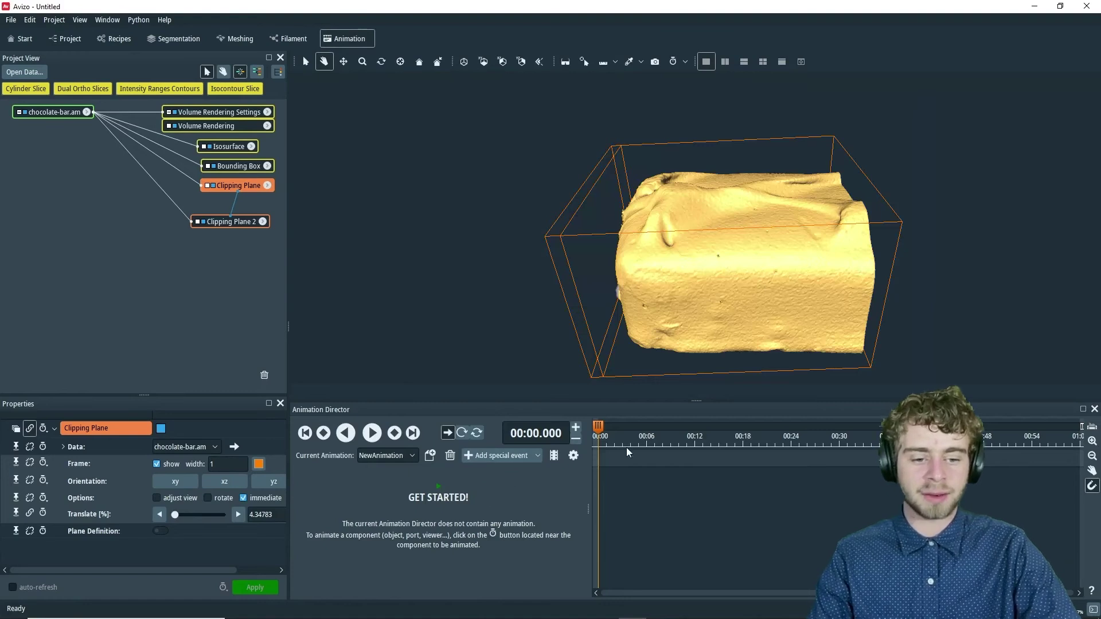
drag(1081, 429, 648, 445)
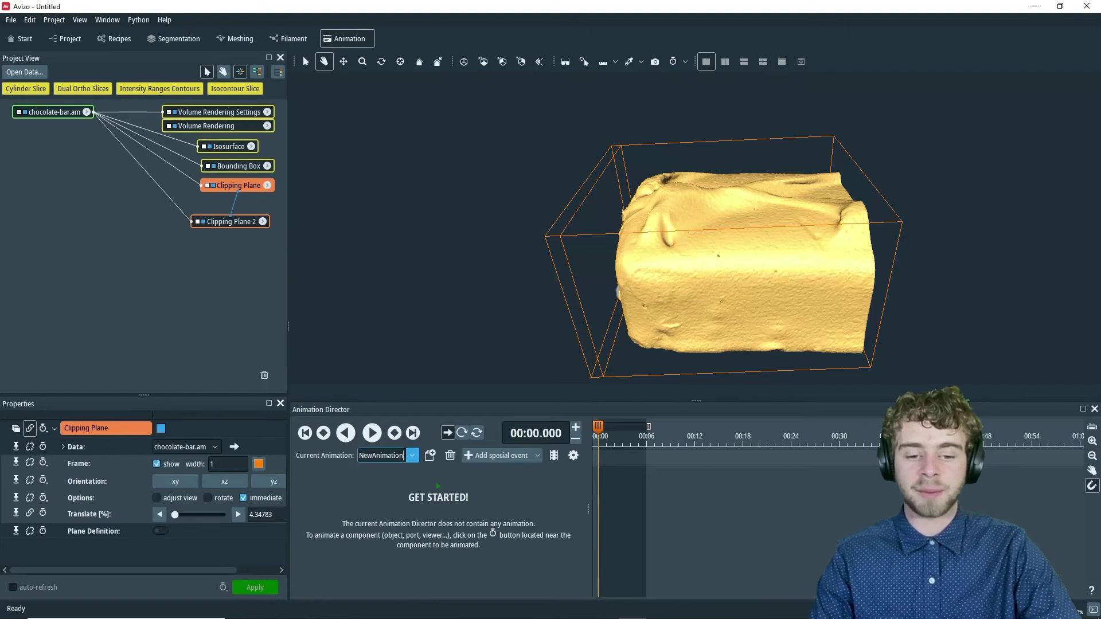
double_click(405, 455)
text(Cl)
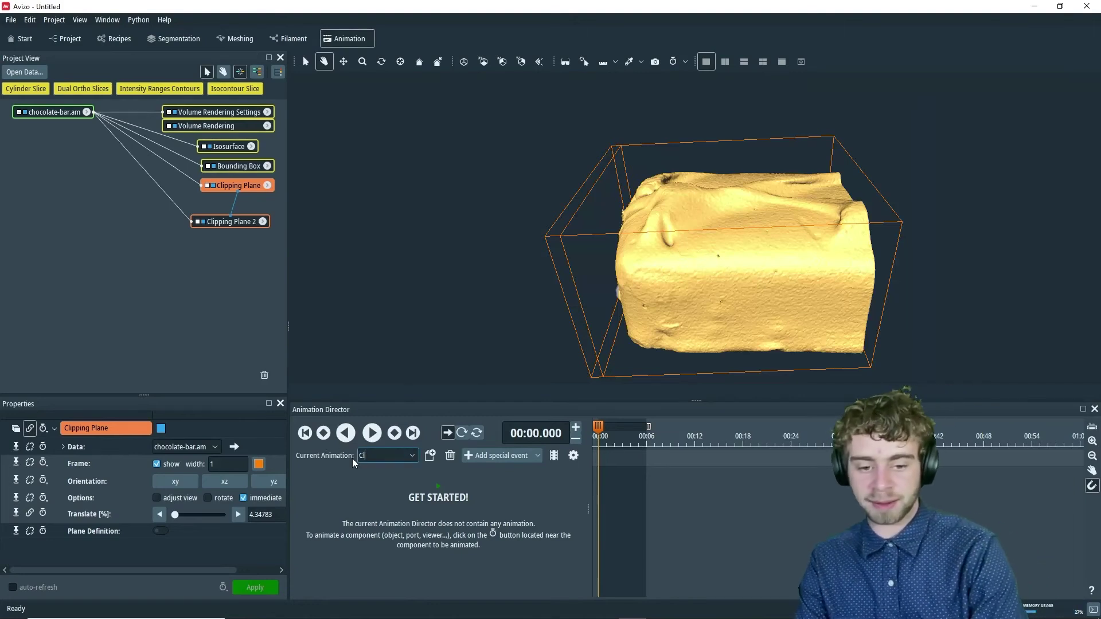
text(ippingPlane)
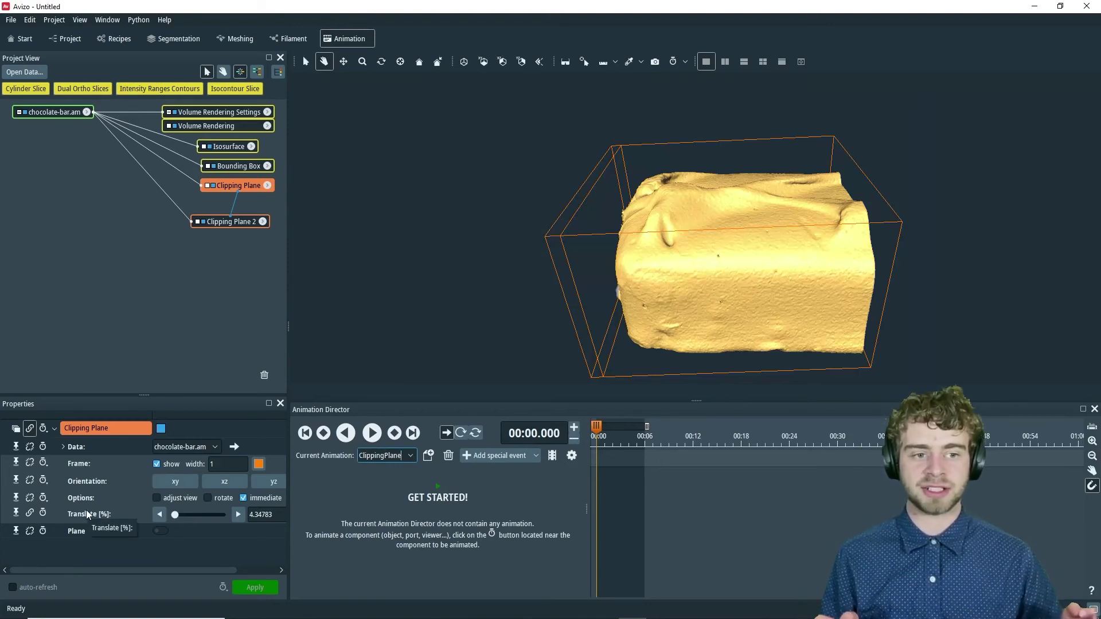
Make Clipping Plane Translate an animated track keyed at 0 at 00:00.
click(43, 514)
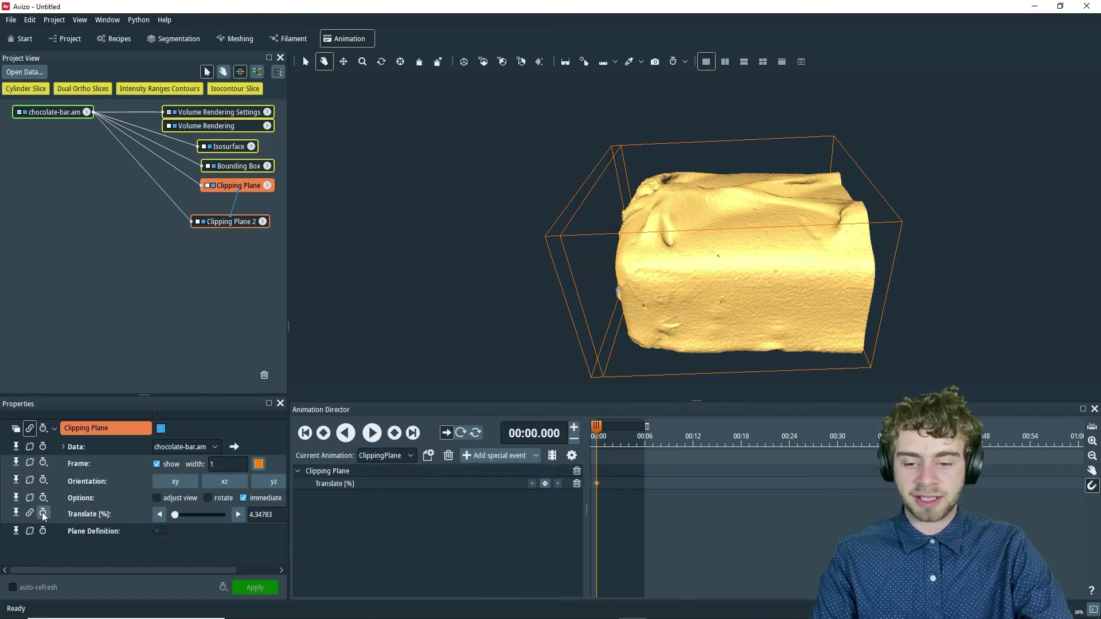
click(597, 482)
click(593, 487)
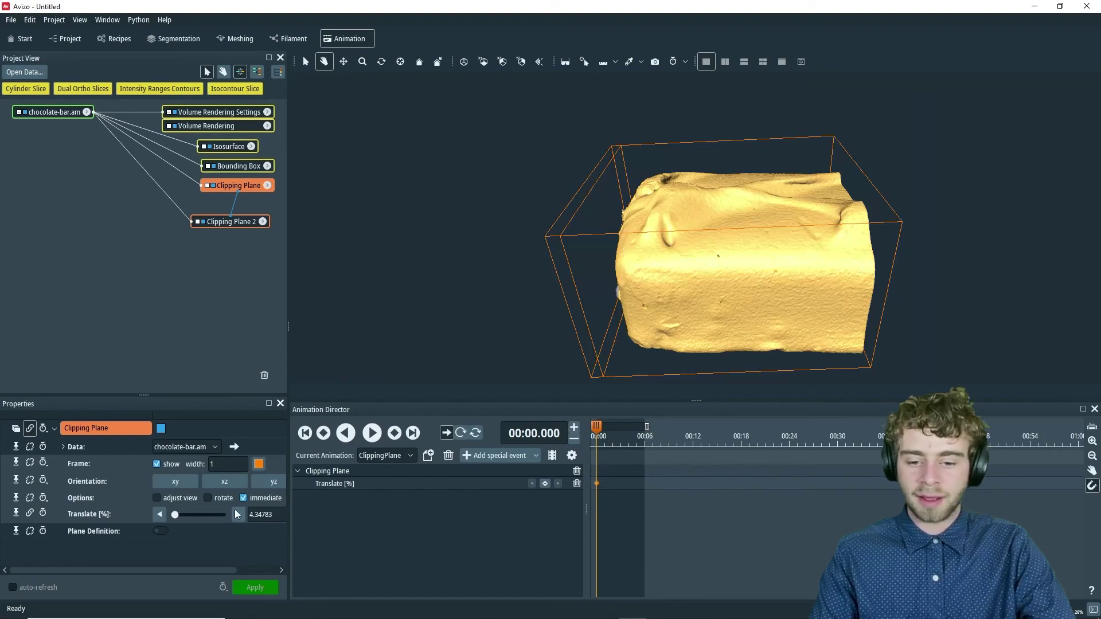
click(170, 514)
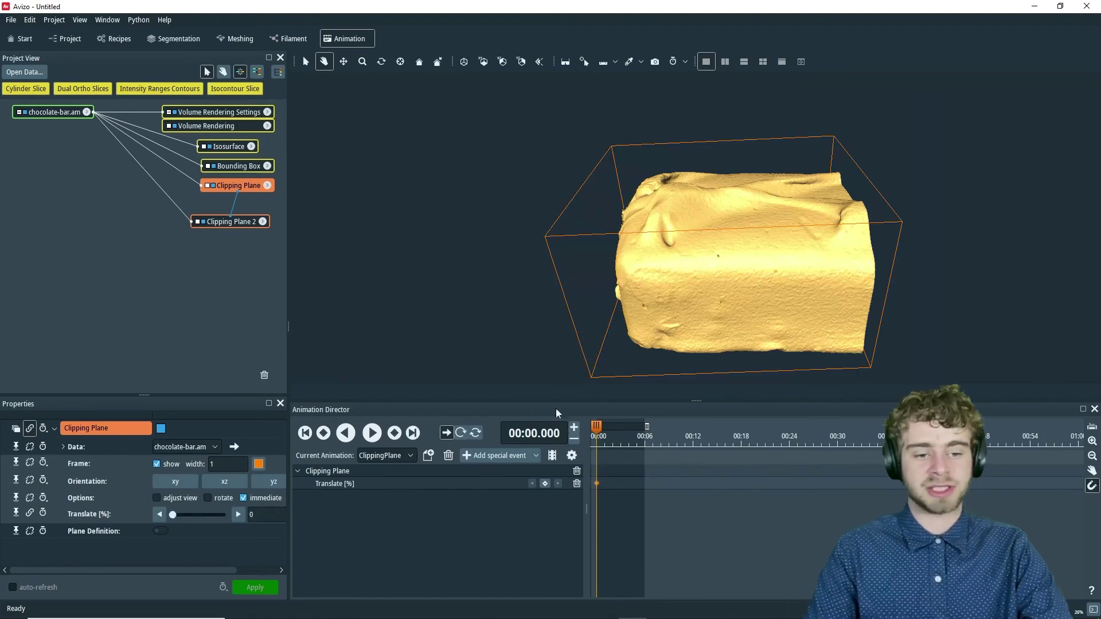
Key Translate at 100 at 00:06, then rewind the timeline to 00:00.
drag(596, 426, 644, 427)
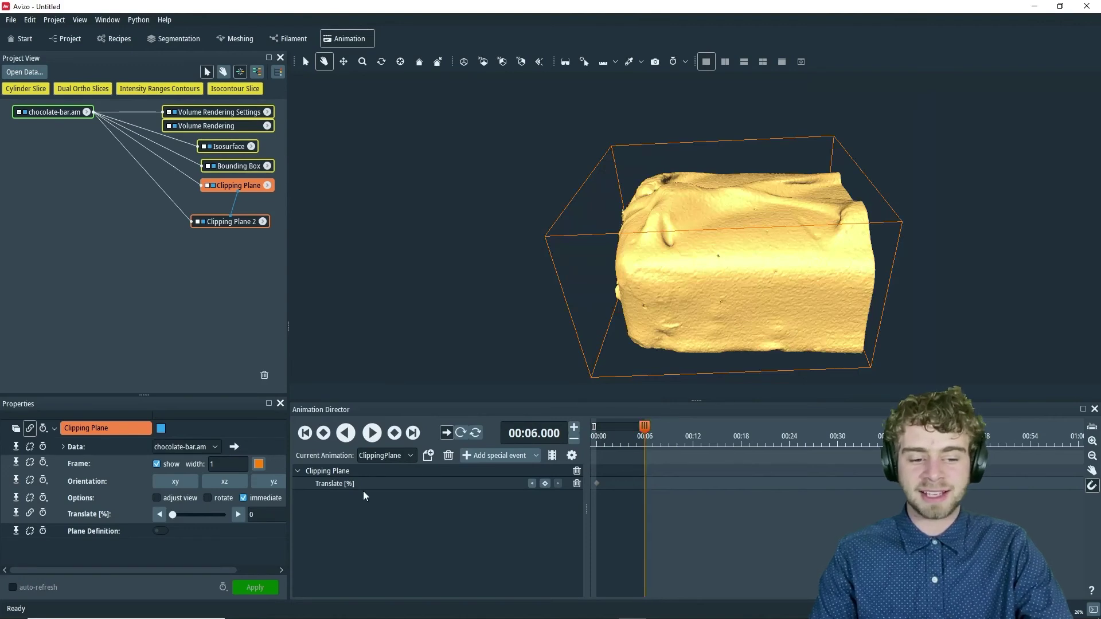
drag(169, 512, 223, 522)
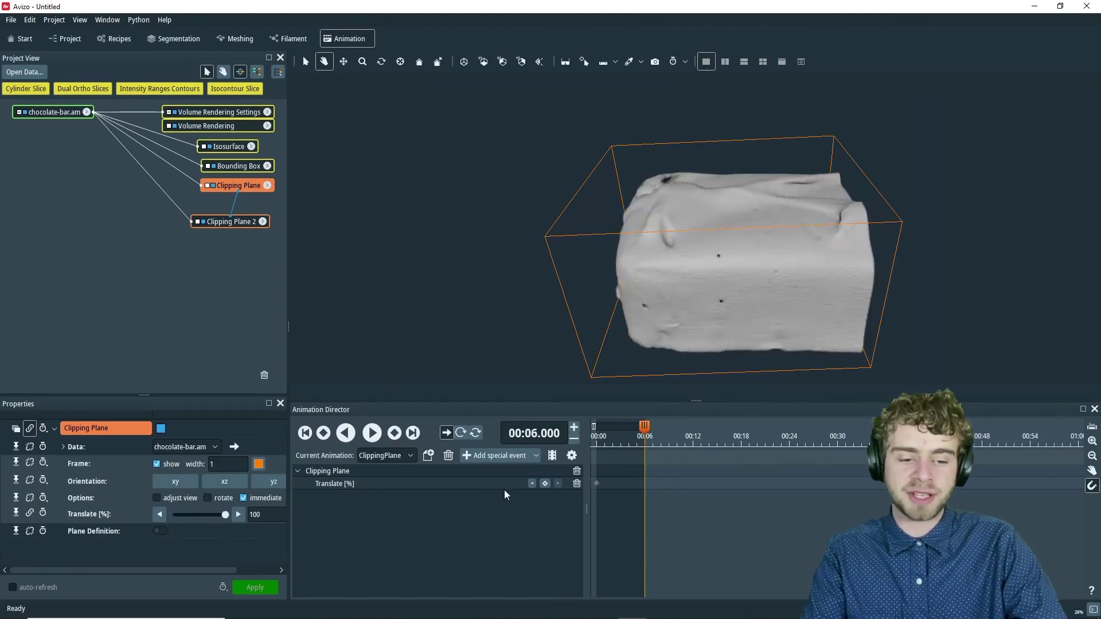
click(545, 488)
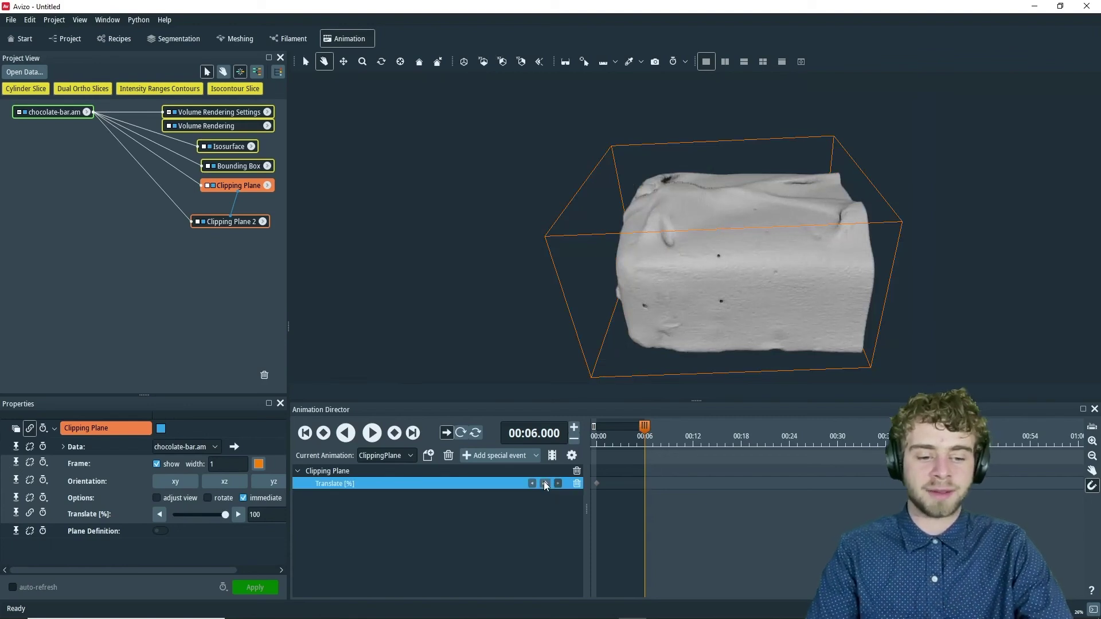
click(545, 483)
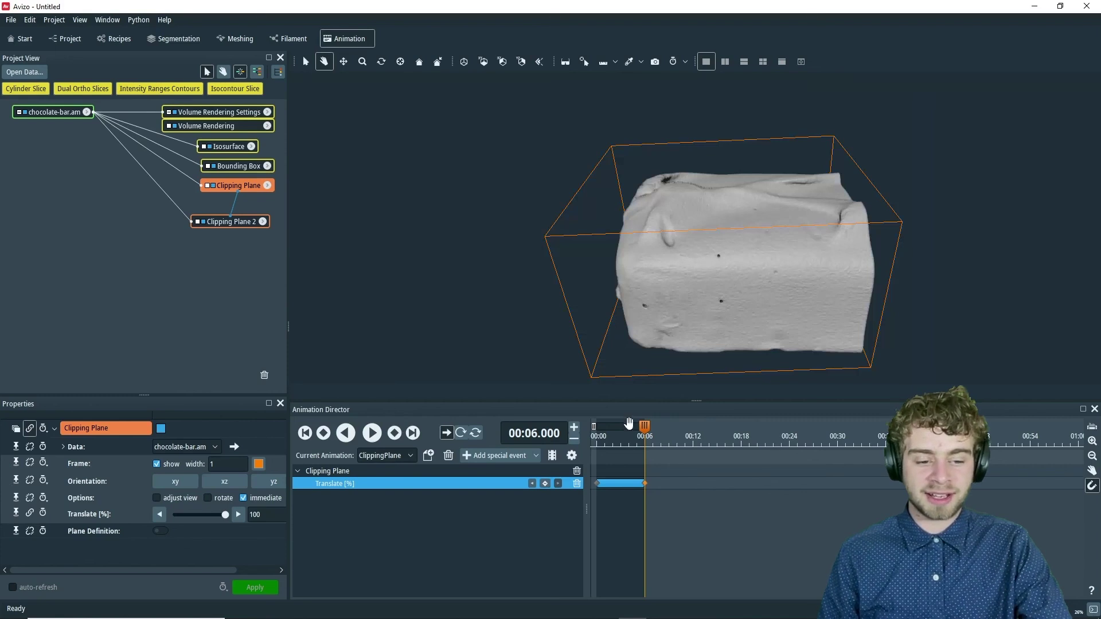
drag(645, 425, 596, 425)
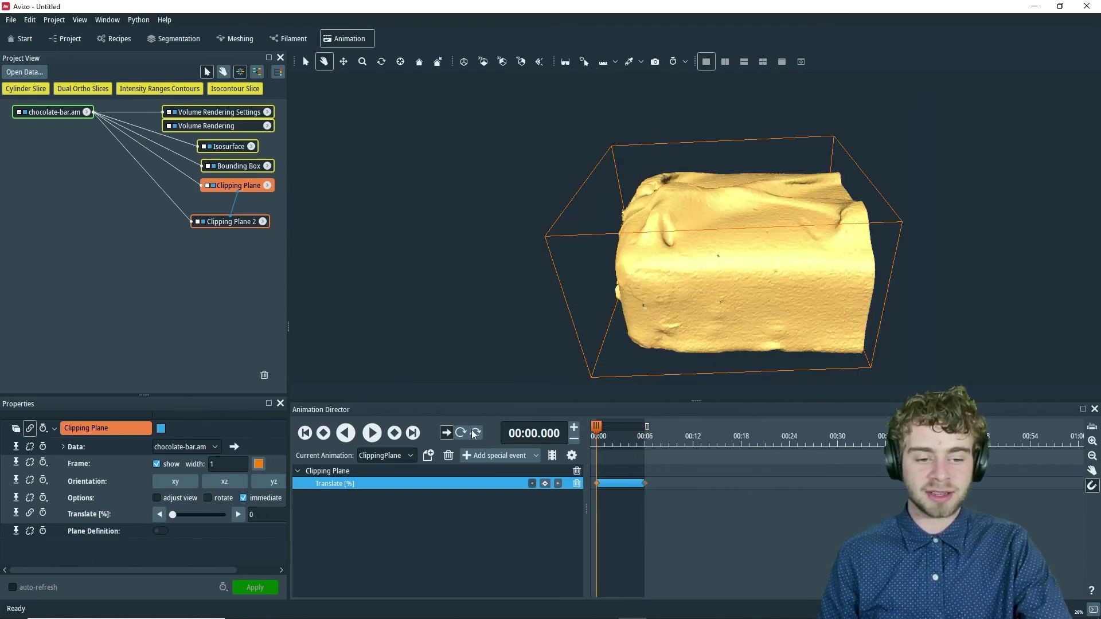
Play the ClippingPlane animation and stop it at 00:04.200.
click(378, 433)
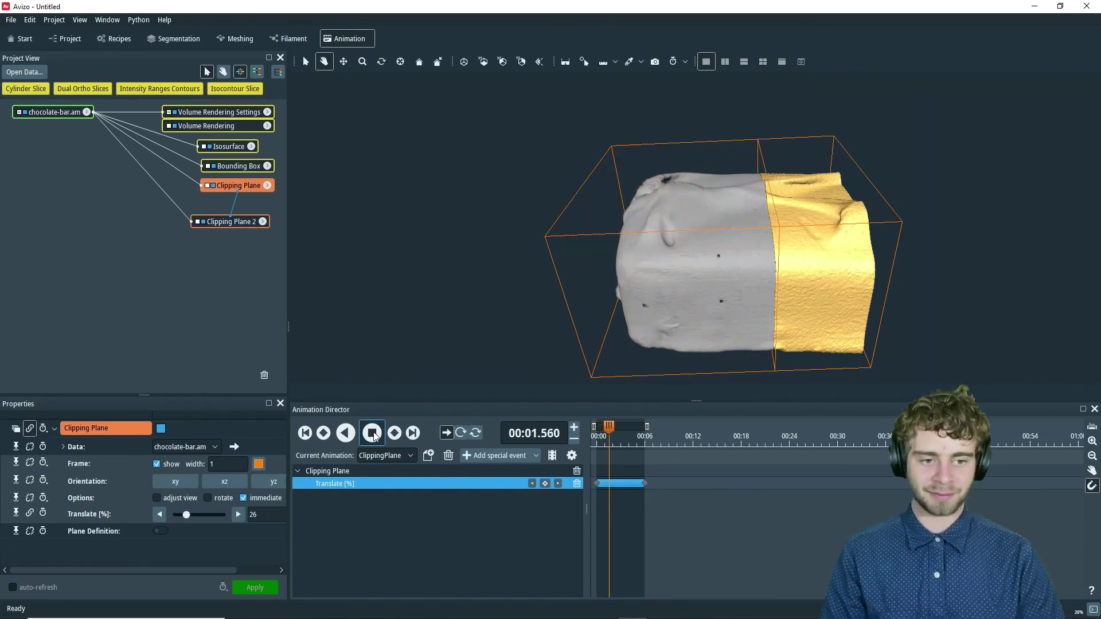
click(372, 434)
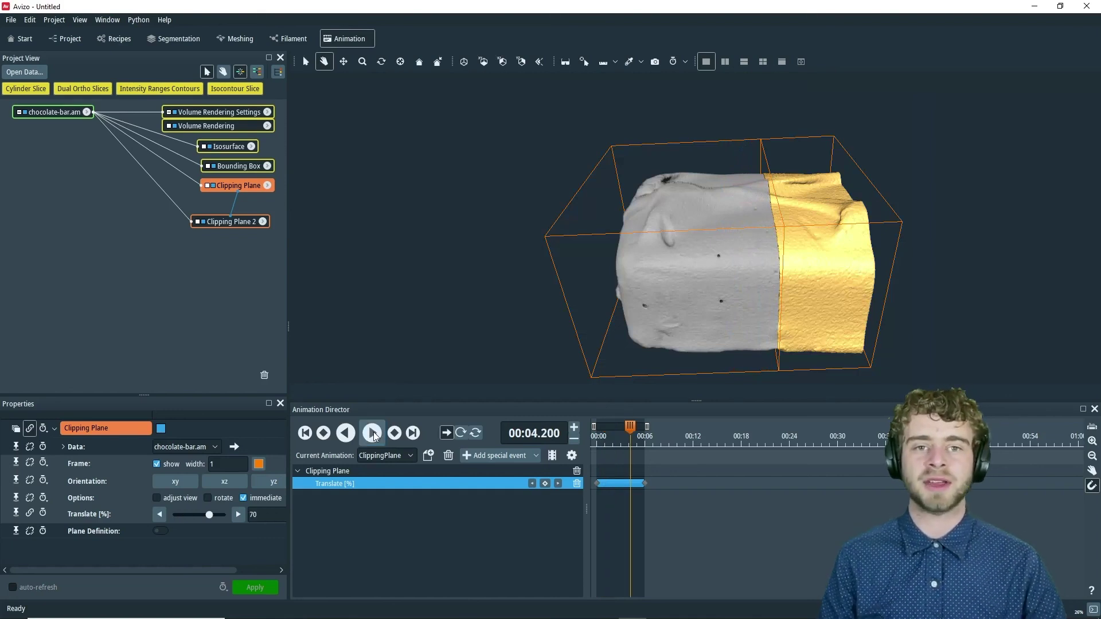